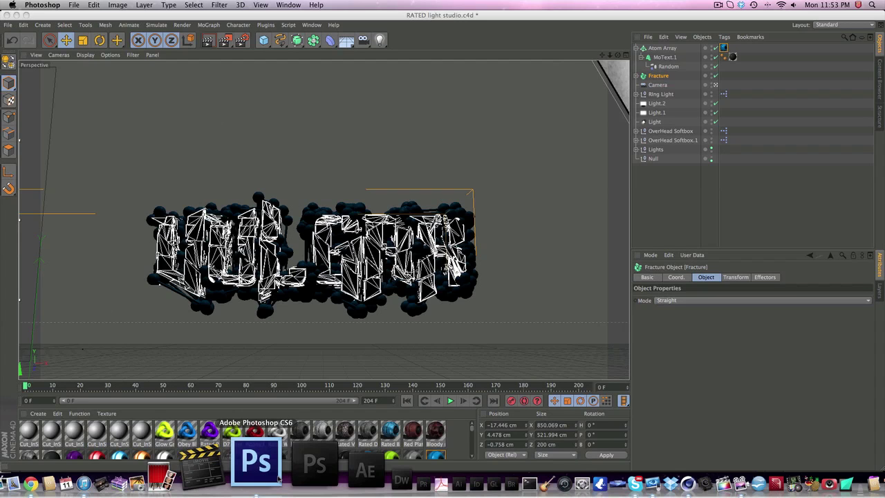
Switch to Photoshop and look over the Rated Template header and the VULGAR.png render, shifting Layer 0 slightly on the canvas
click(276, 475)
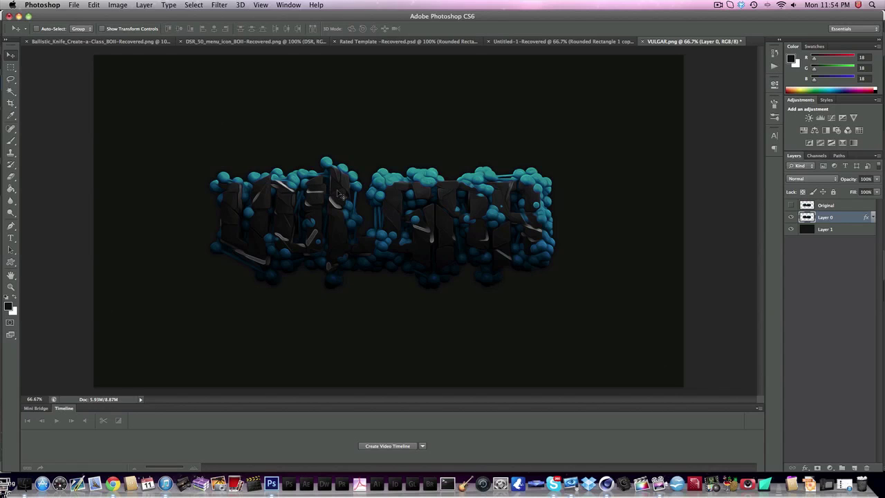
mouse_move(354, 214)
mouse_down()
mouse_move(376, 220)
mouse_move(346, 225)
mouse_up()
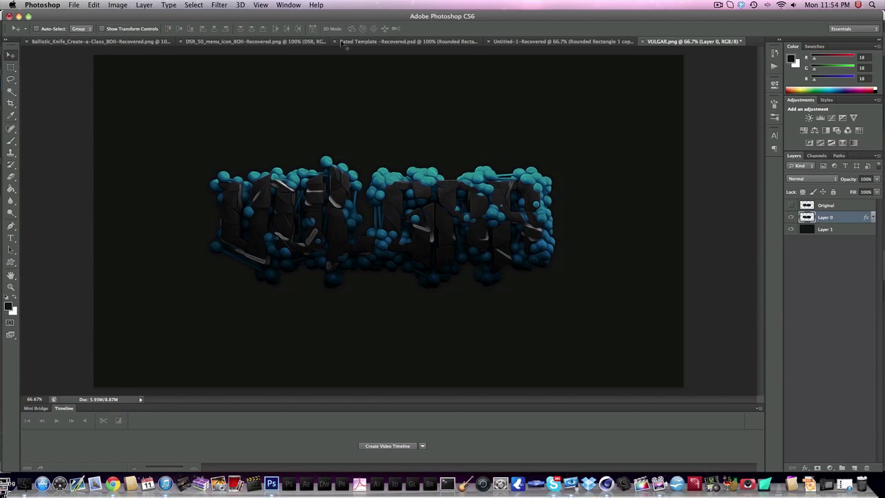
click(397, 43)
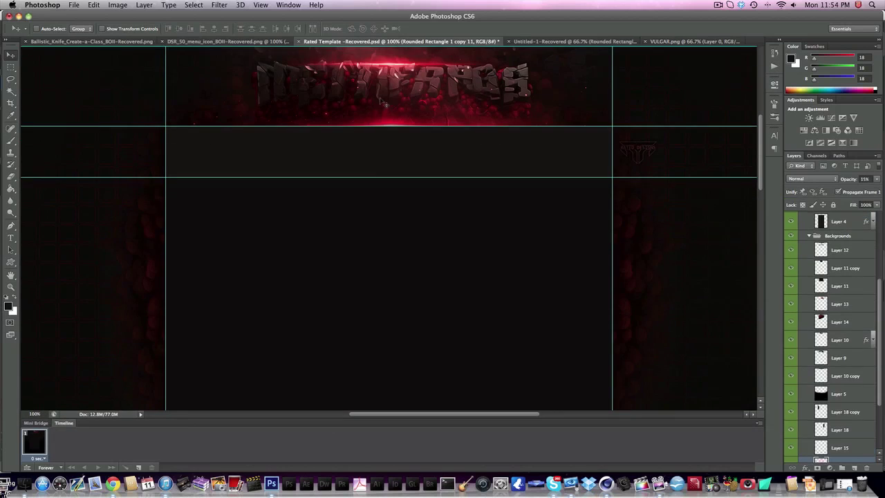
click(554, 43)
click(667, 43)
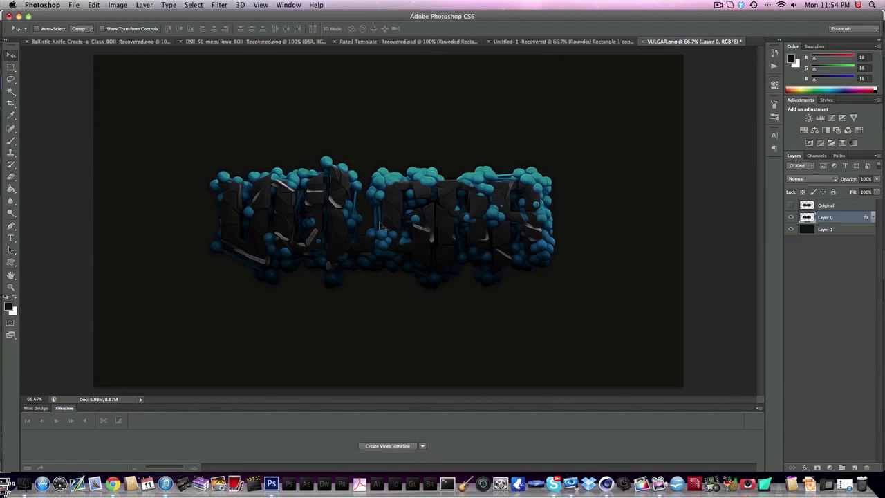
drag(384, 227, 407, 238)
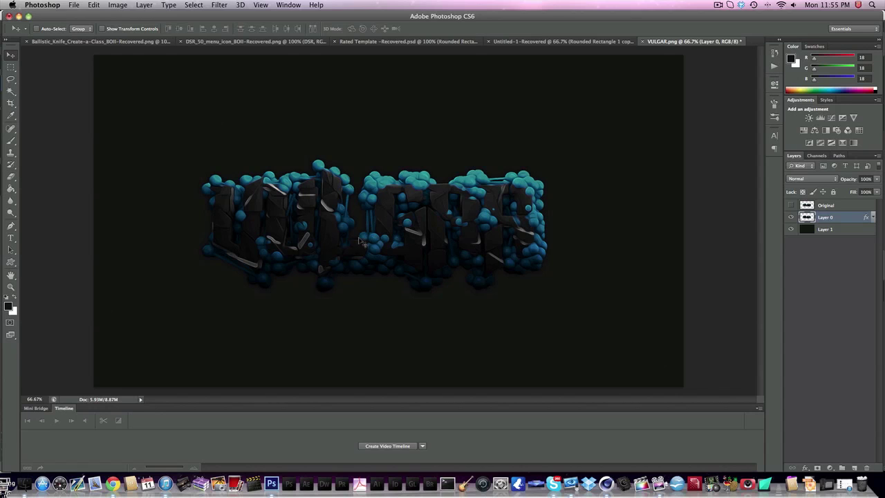
drag(388, 221, 409, 216)
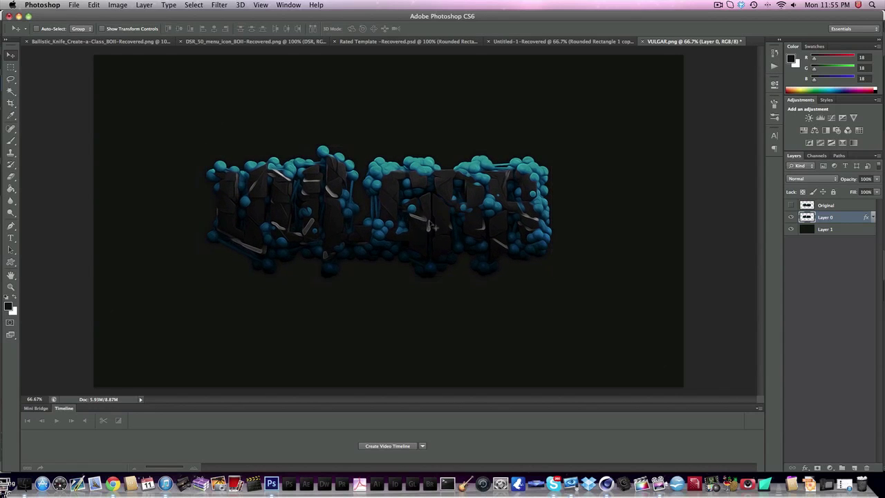
Switch to Cinema 4D and delete the Atom Array, its MoText.1 and Random children, and the Fracture object
click(606, 483)
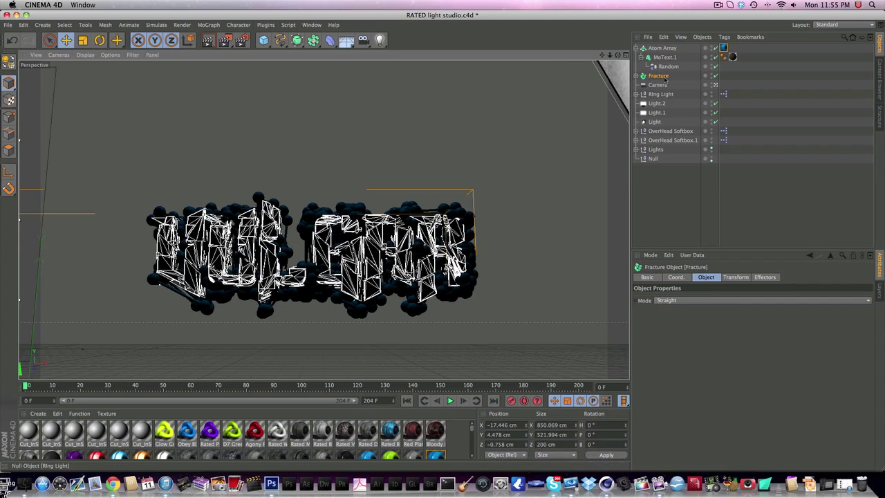
click(666, 48)
shift+click(660, 75)
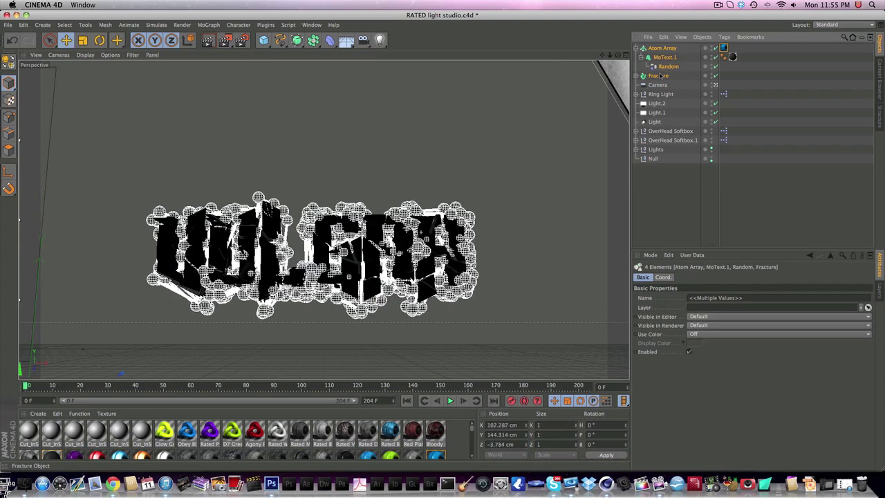
key(Delete)
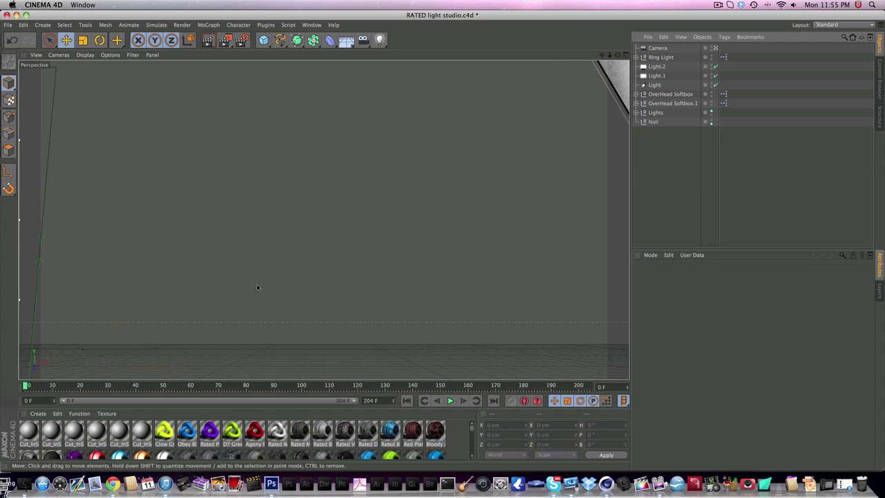
Delete the six Cut_InS materials at the start of the material list
click(136, 428)
shift+click(32, 432)
key(Delete)
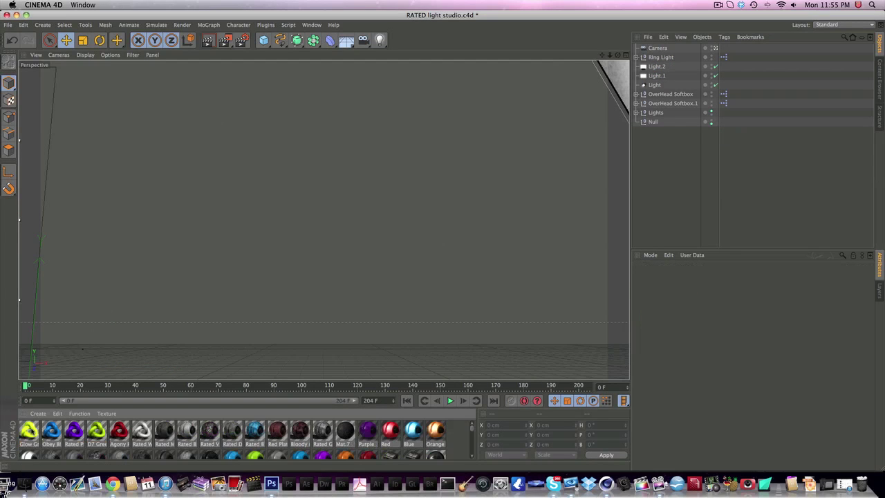
Inspect the Camera's object properties and the dark Mat.7 material's colour settings in the Material Editor
click(658, 48)
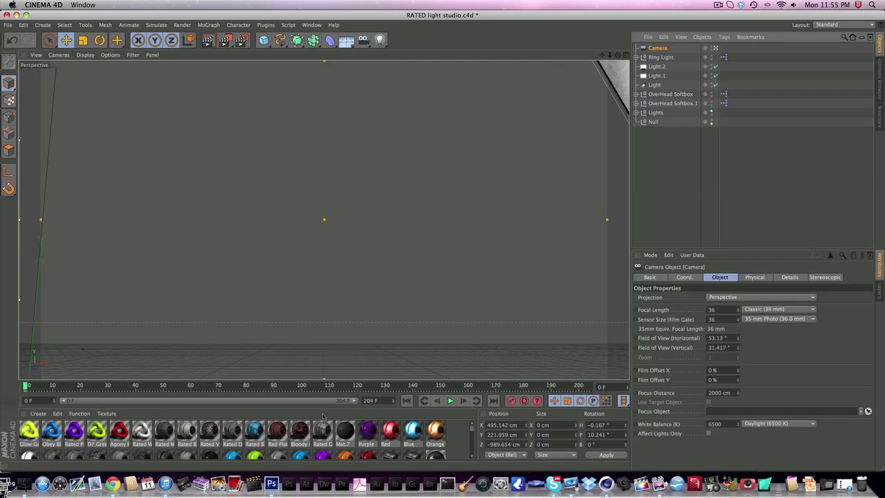
click(349, 433)
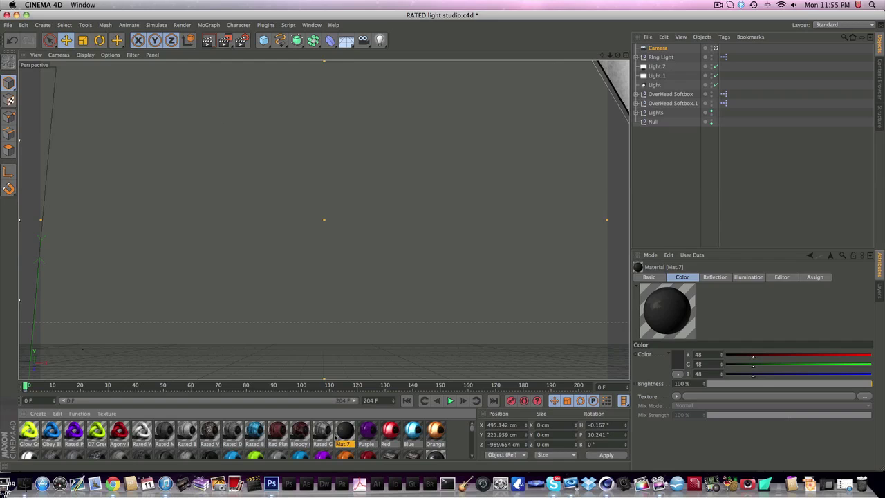
double_click(342, 434)
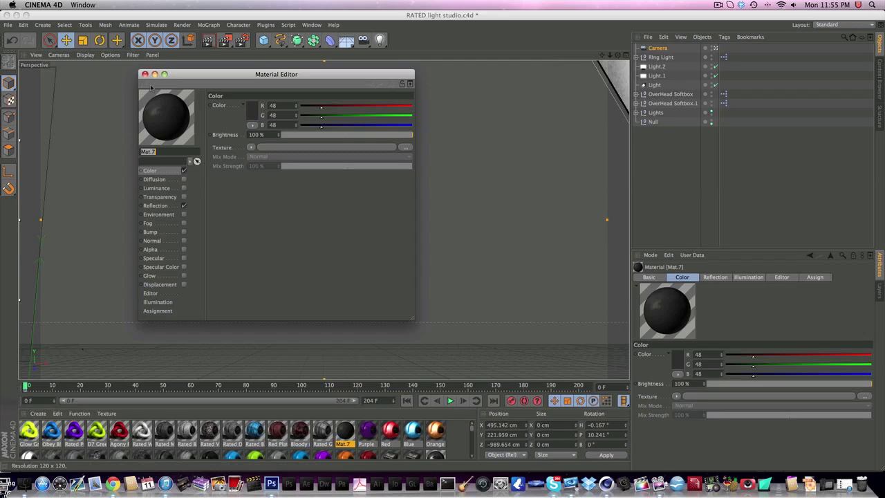
click(145, 74)
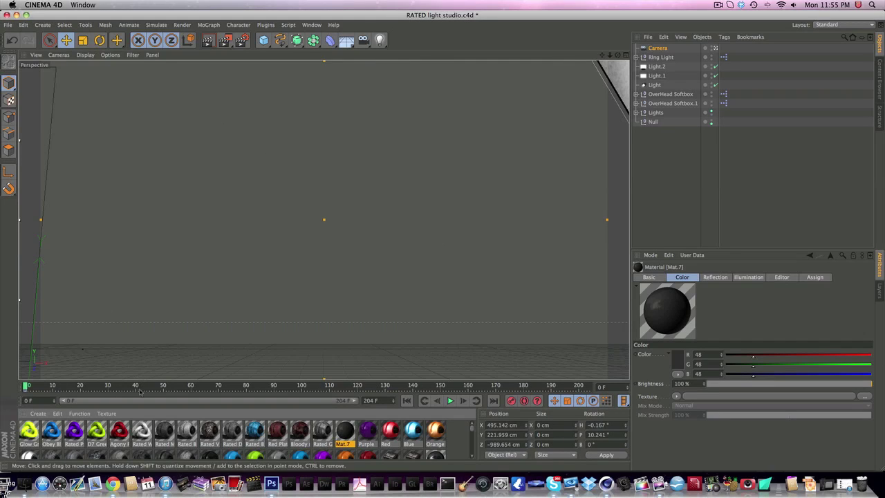
Add a MoGraph MoText object to the emptied scene
click(227, 26)
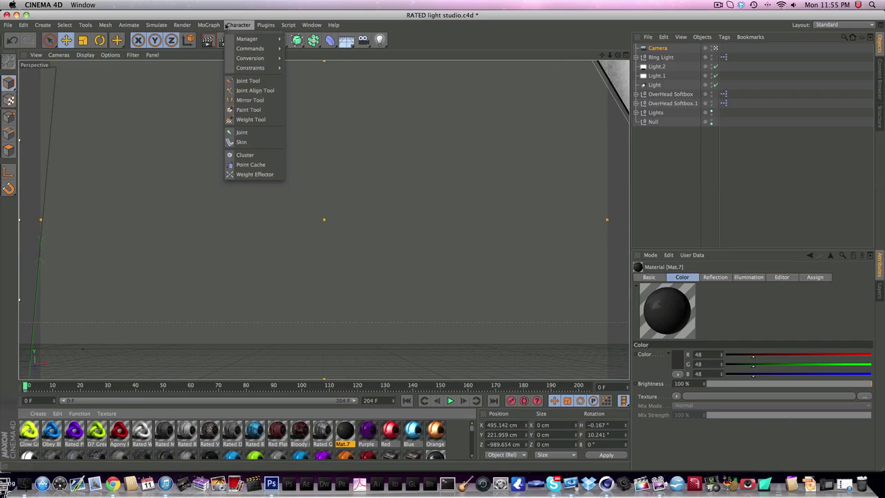
click(236, 25)
click(250, 25)
click(265, 26)
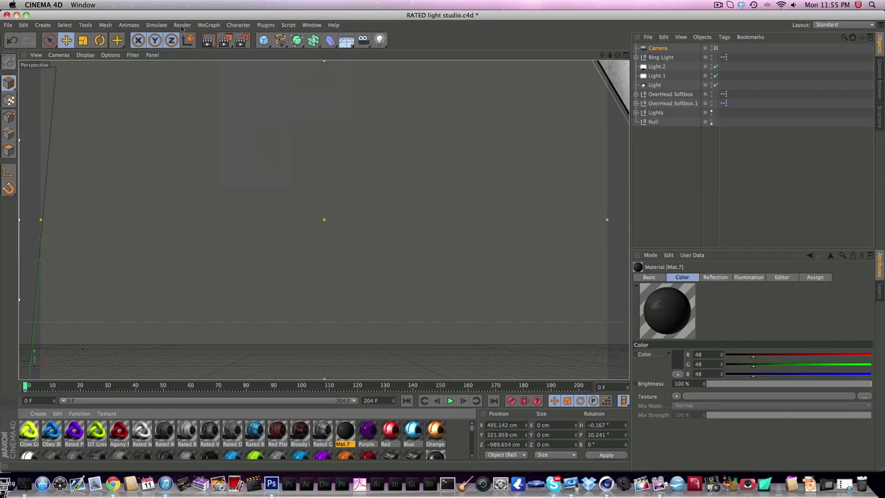
click(202, 25)
click(233, 134)
mouse_move(331, 190)
mouse_down()
mouse_move(316, 197)
mouse_move(326, 185)
mouse_up()
Switch to Photoshop and compare the Original layer with the edited Layer 0 in VULGAR.png by toggling their visibility
click(270, 477)
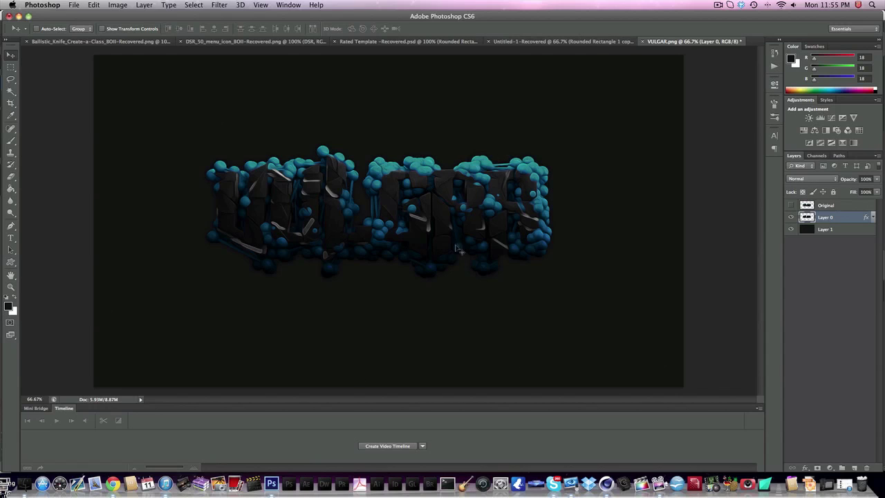
click(791, 217)
click(791, 206)
click(845, 206)
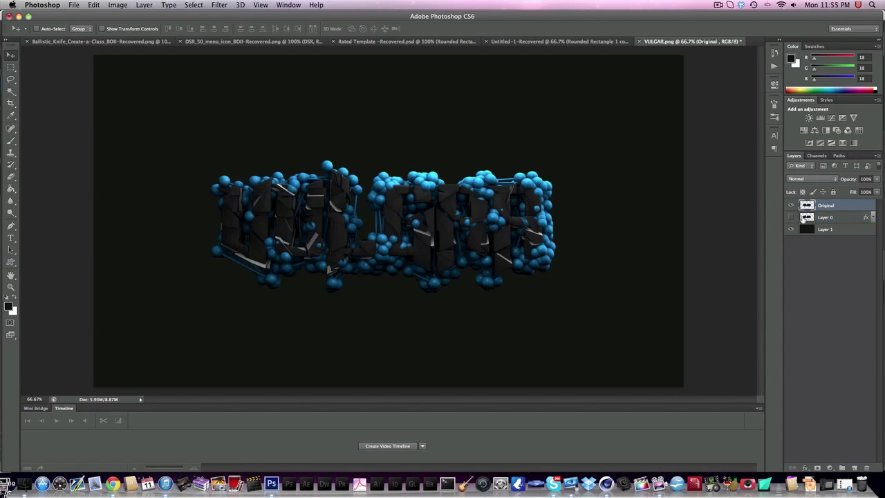
click(791, 205)
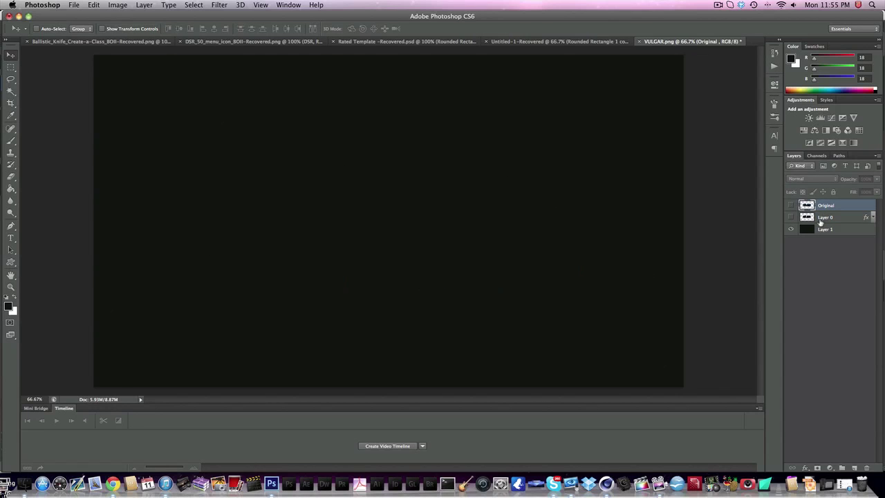
click(806, 217)
click(791, 217)
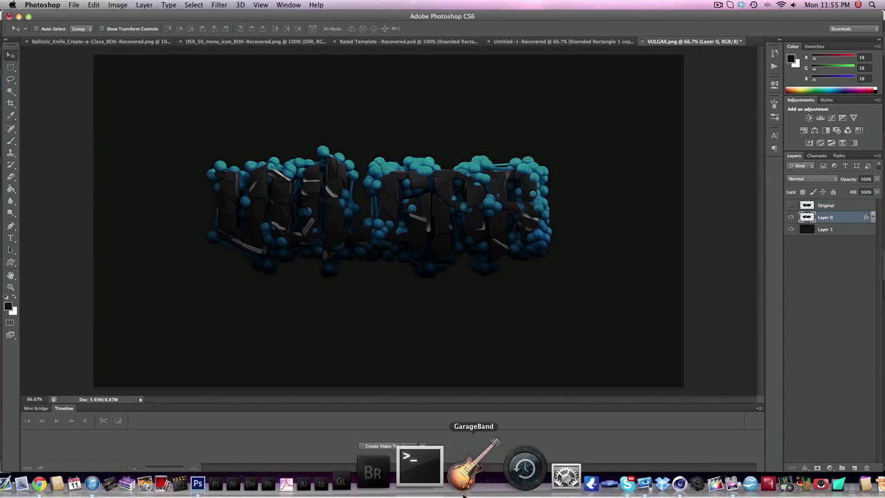
Return to Cinema 4D, set the MoText content to VULGAR and shift the text to centre it in the view
click(601, 465)
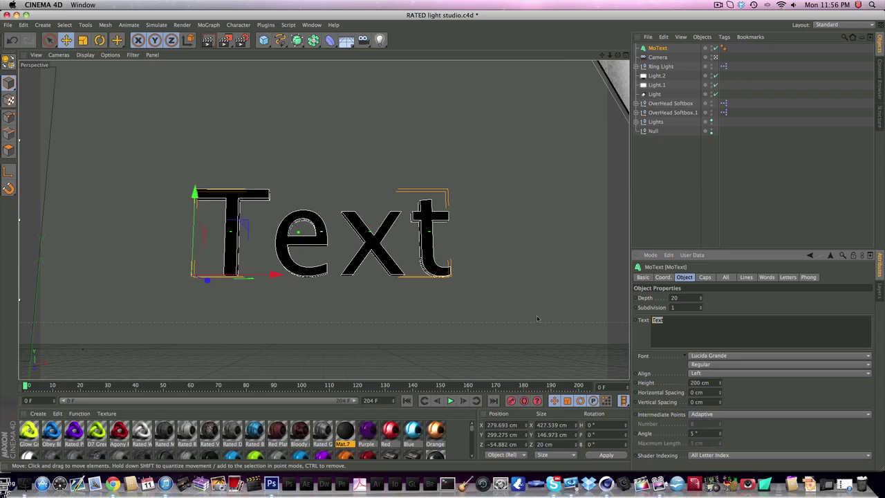
text(VULGAR)
click(726, 309)
drag(559, 279, 441, 276)
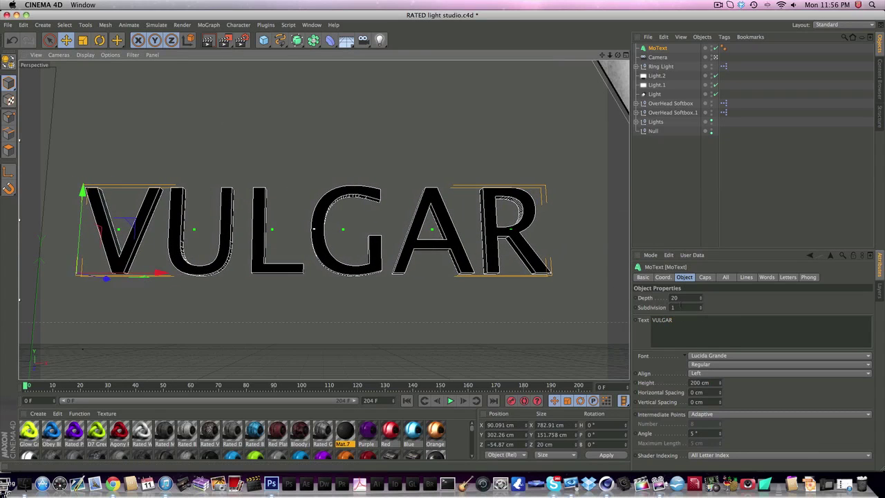
double_click(674, 297)
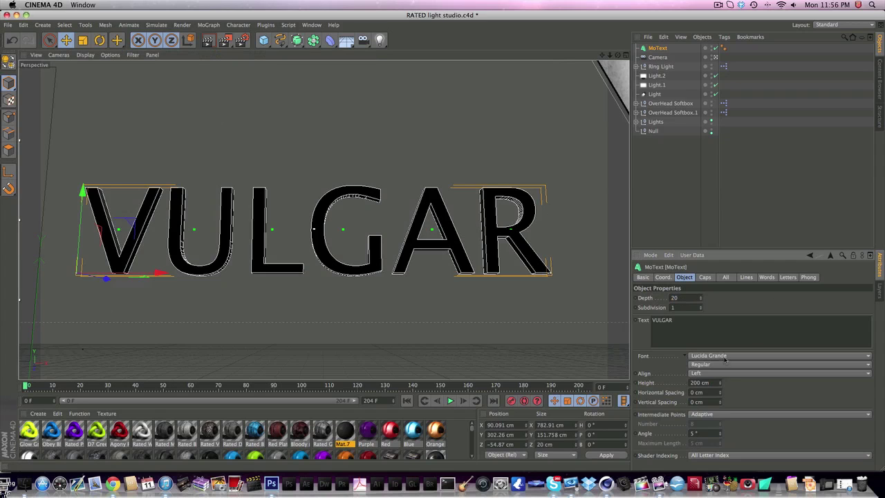
Try the GHOST RIDER MOVIE and DeadSpaceTitleFont fonts on the VULGAR text, repositioning it in the view
click(725, 355)
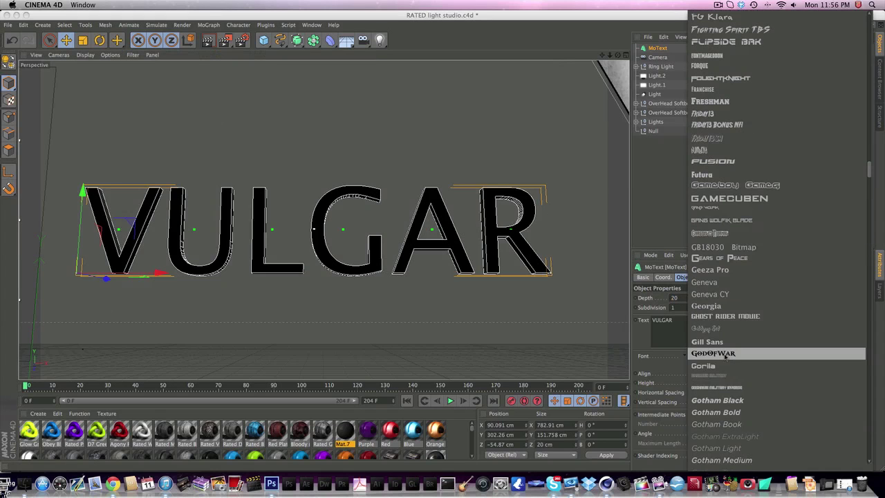
click(725, 316)
drag(432, 278, 461, 298)
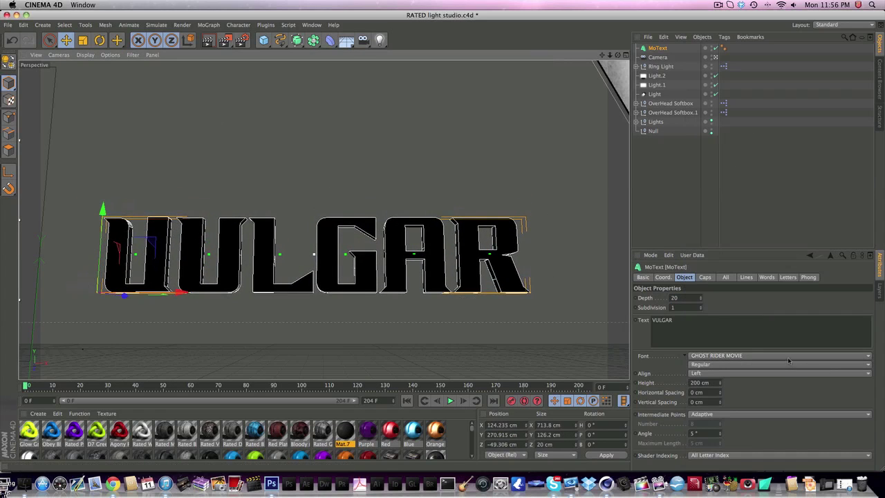
click(724, 355)
scroll(734, 321, up, 10)
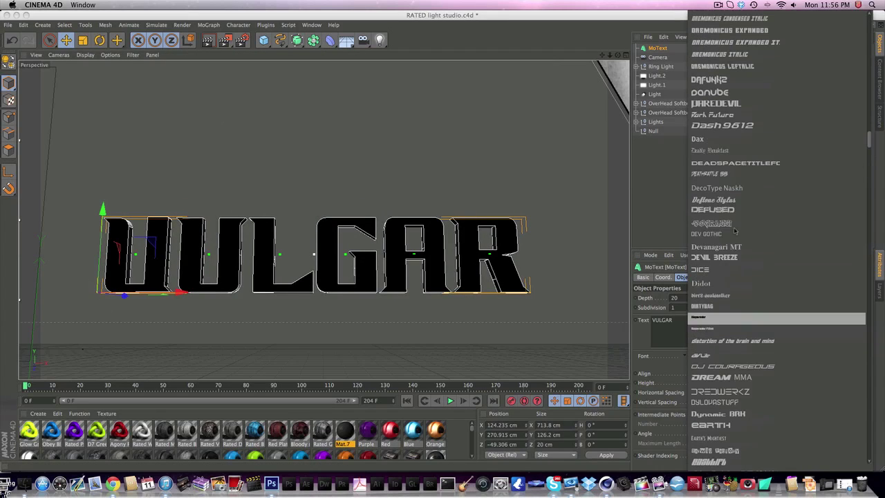
click(726, 165)
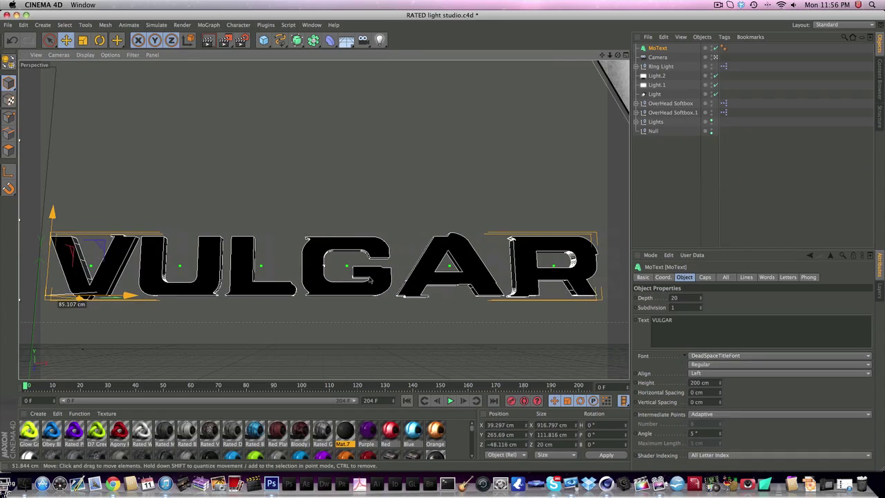
Browse the font list and try the Made in China font on the VULGAR text
click(698, 358)
scroll(698, 359, up, 5)
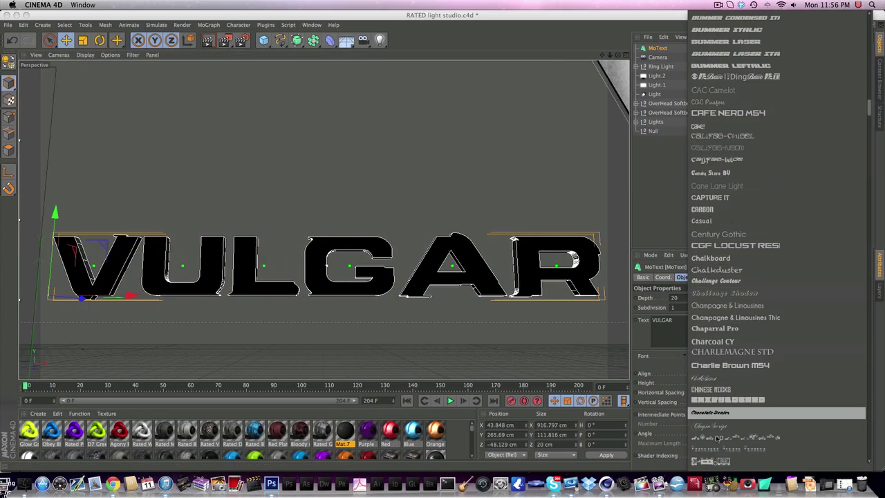
scroll(737, 257, up, 15)
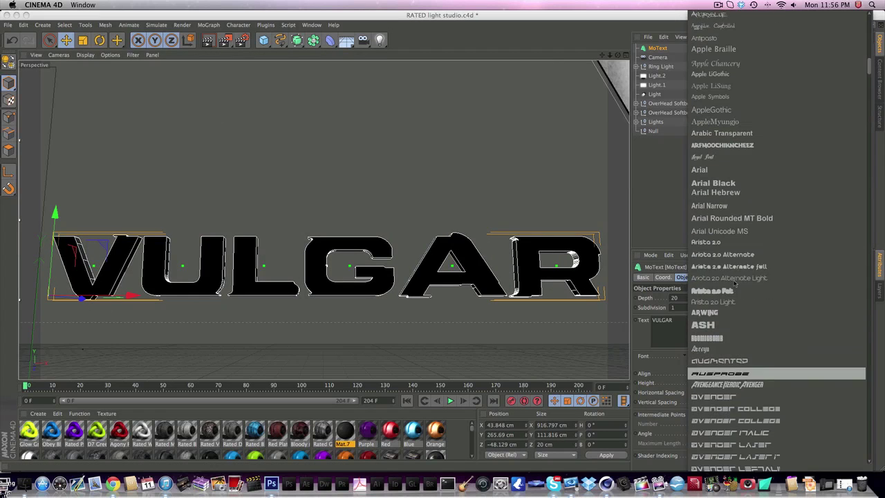
scroll(736, 258, down, 20)
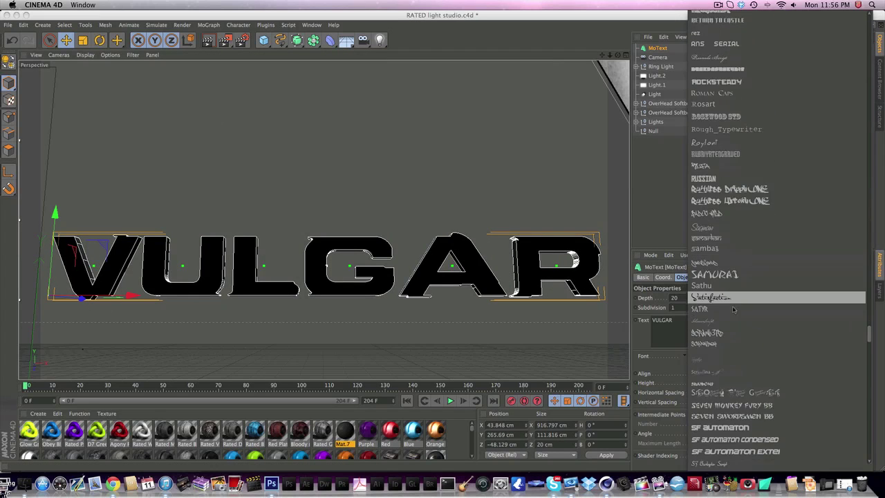
scroll(731, 311, up, 10)
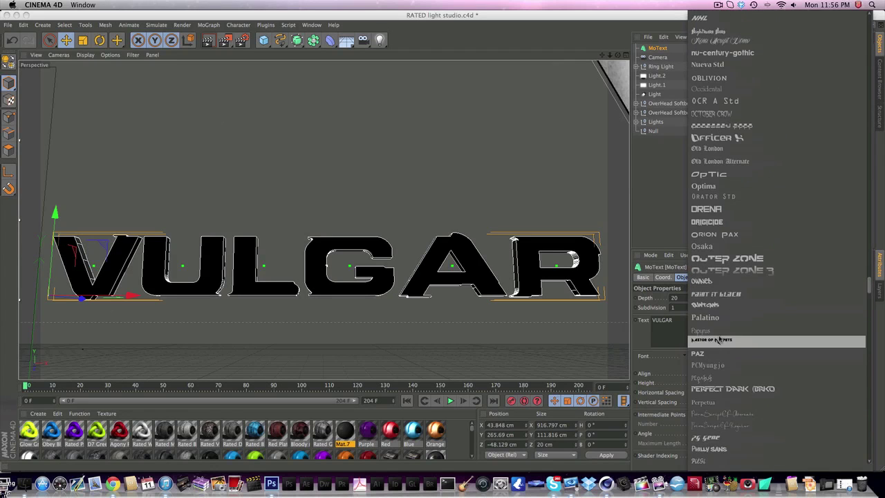
scroll(719, 335, up, 3)
click(719, 257)
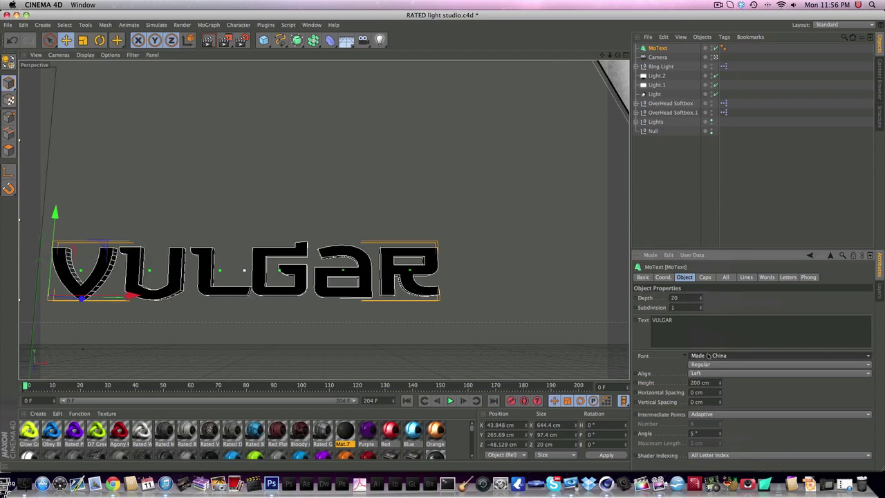
Try the Honest John's font on the VULGAR text
click(709, 356)
scroll(711, 354, up, 5)
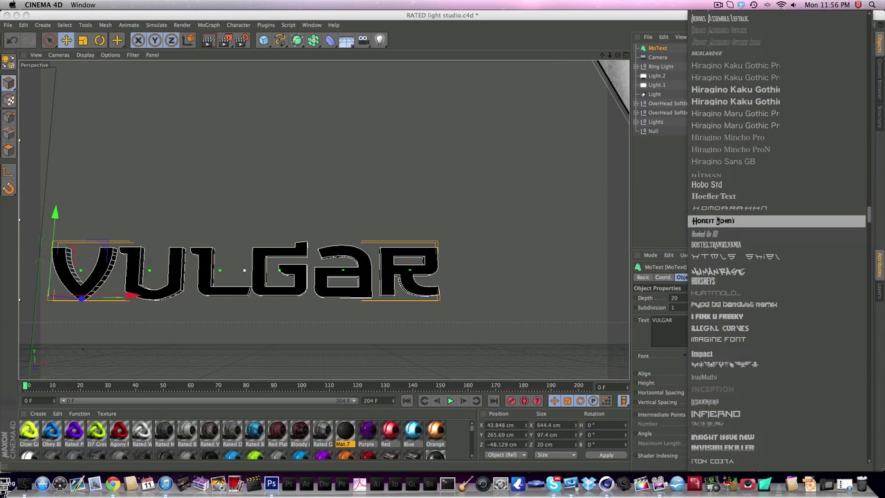
click(712, 221)
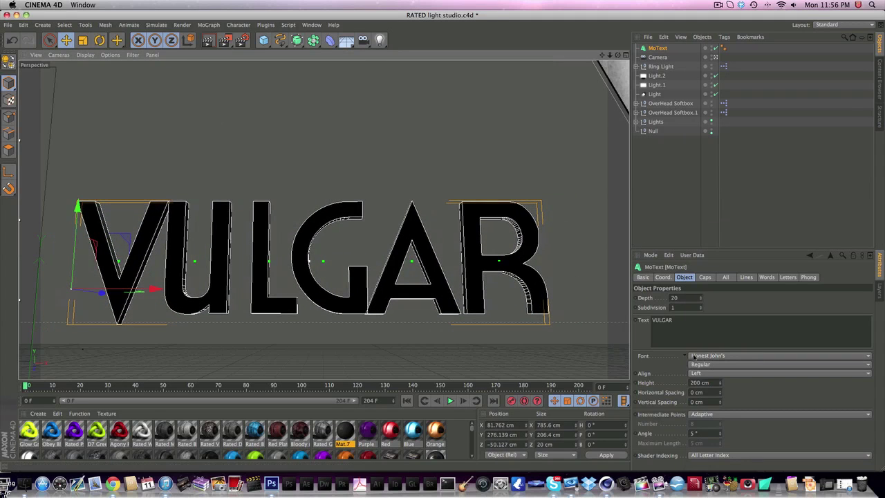
Set the VULGAR text's font to Hawkmoon
click(694, 356)
scroll(719, 354, up, 3)
click(709, 152)
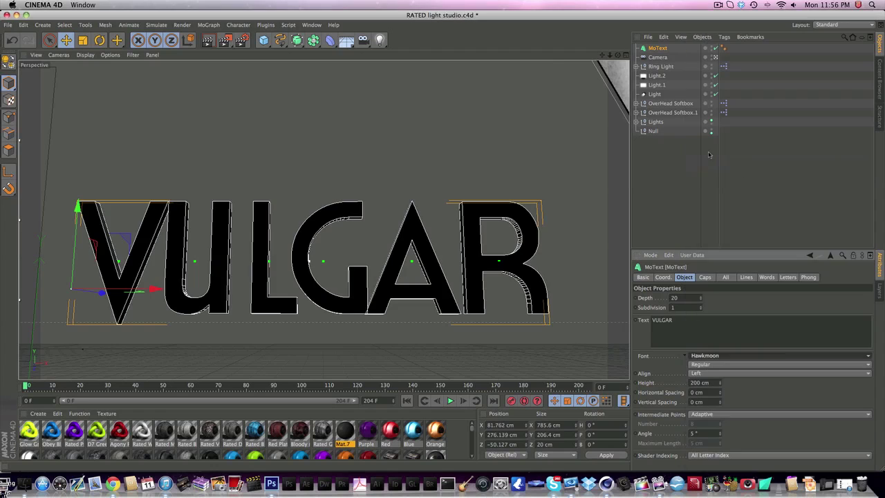
Reposition the VULGAR text and try the Distortion Of The Brain And Mind font on it
drag(442, 242, 591, 243)
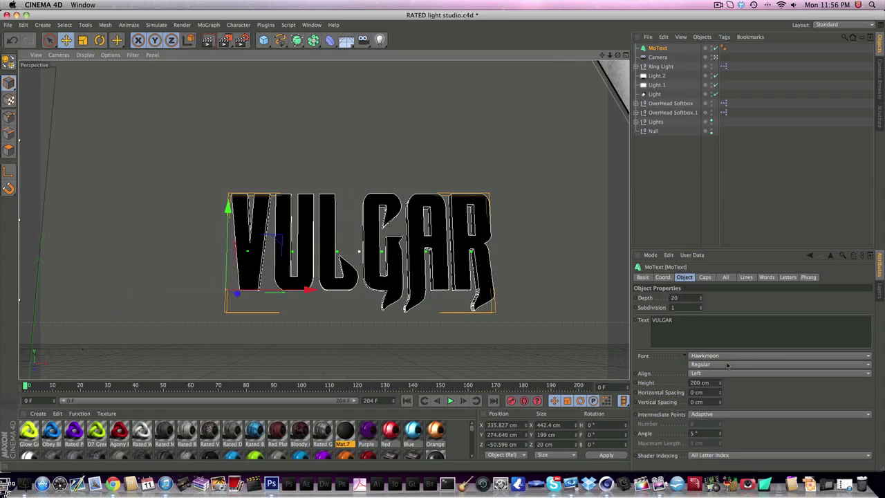
click(727, 356)
scroll(726, 352, up, 5)
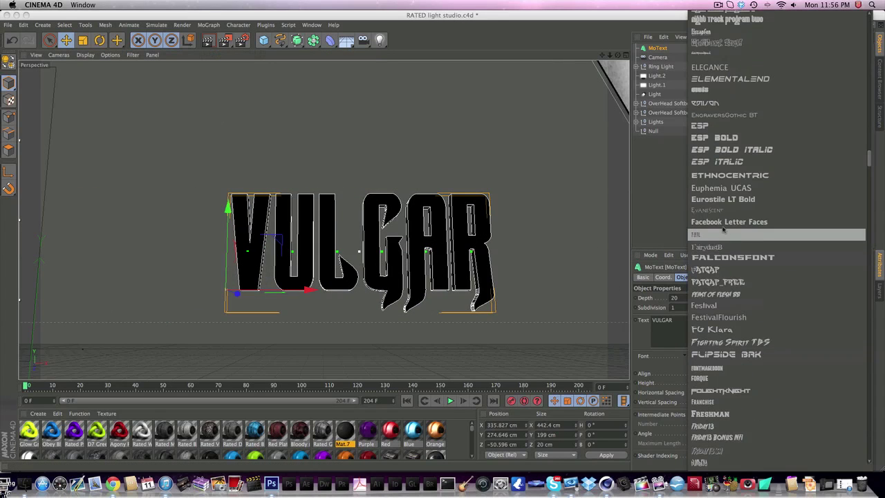
scroll(723, 228, up, 5)
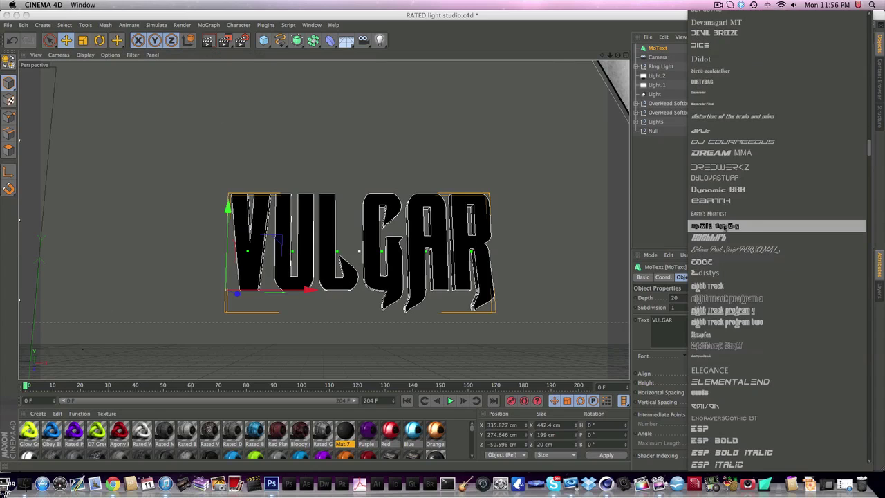
click(721, 117)
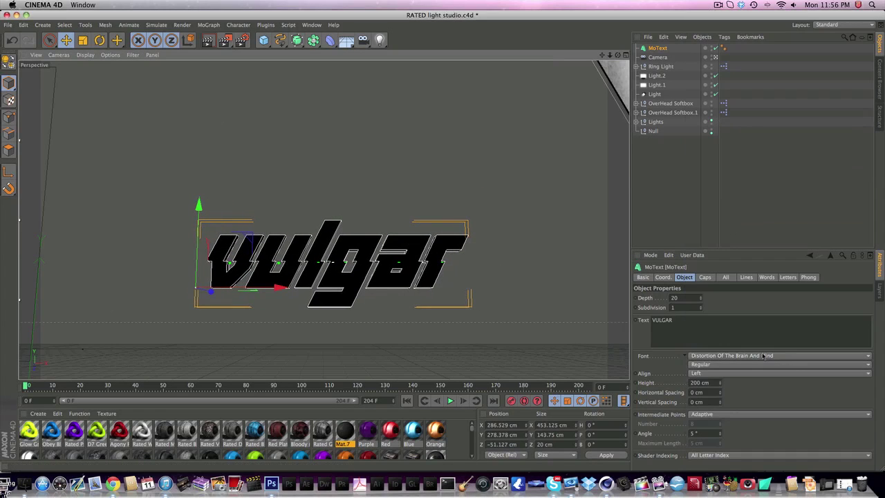
Try the Cafe Nero M54 font on the VULGAR text, shifting it left to fit the view
click(763, 355)
click(691, 280)
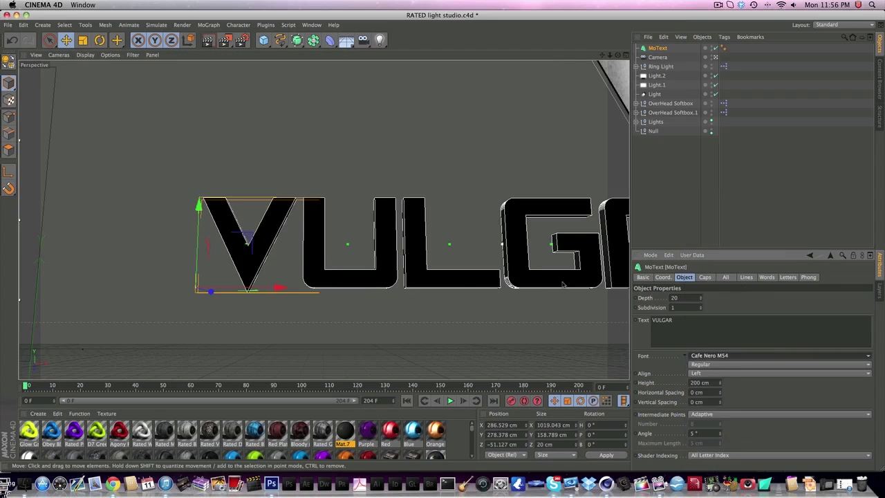
drag(563, 284, 435, 296)
Try the AmazObitaemOstrovFine font on the VULGAR text and centre it in the view
click(724, 355)
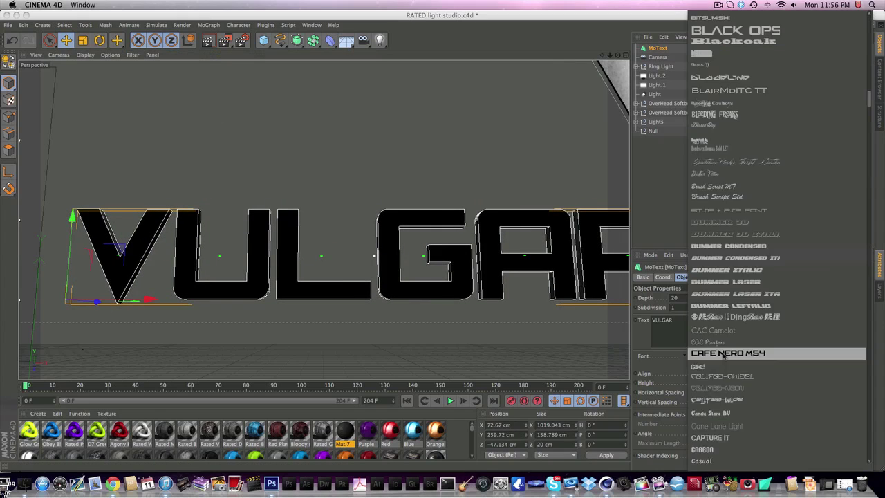
scroll(724, 353, up, 10)
click(717, 118)
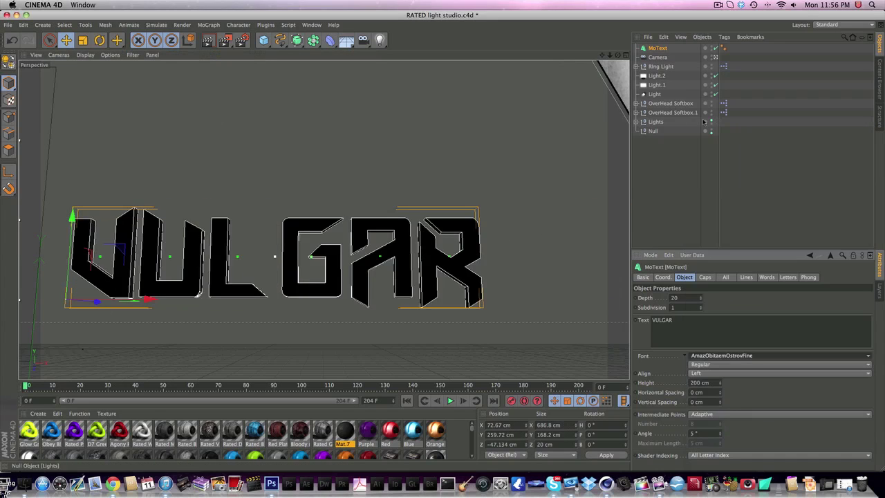
drag(374, 250, 421, 245)
Lower the VULGAR text slightly and set its extrusion depth to 200 after trying 300
click(682, 297)
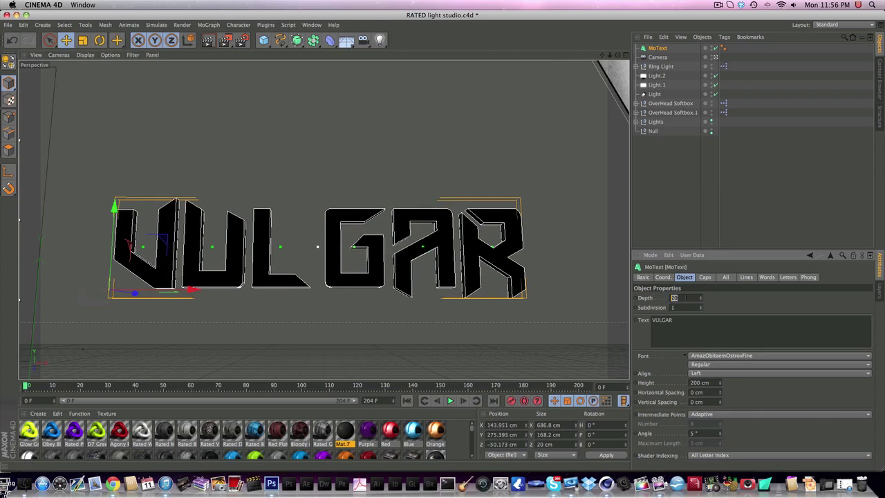
drag(374, 263, 374, 269)
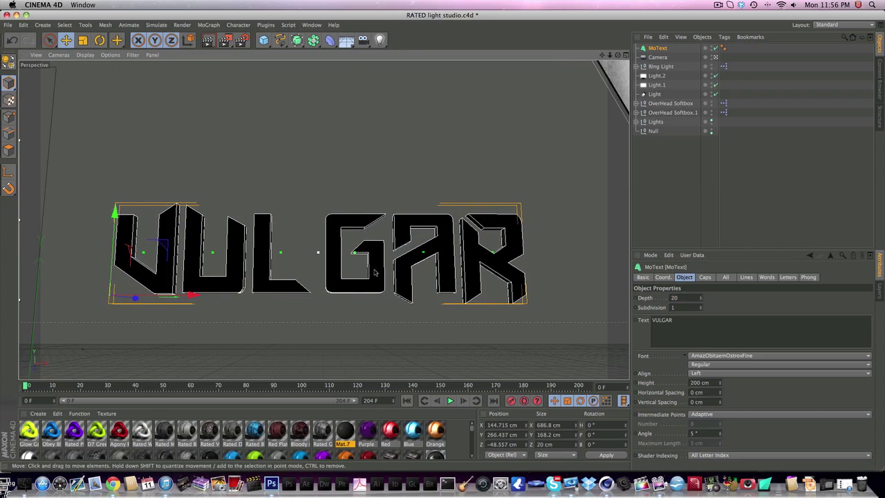
drag(686, 297, 642, 298)
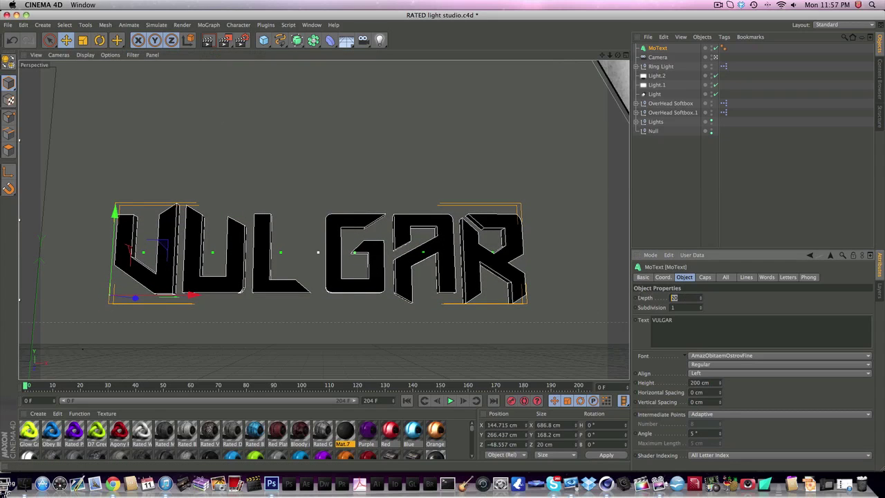
text(300)
key(Return)
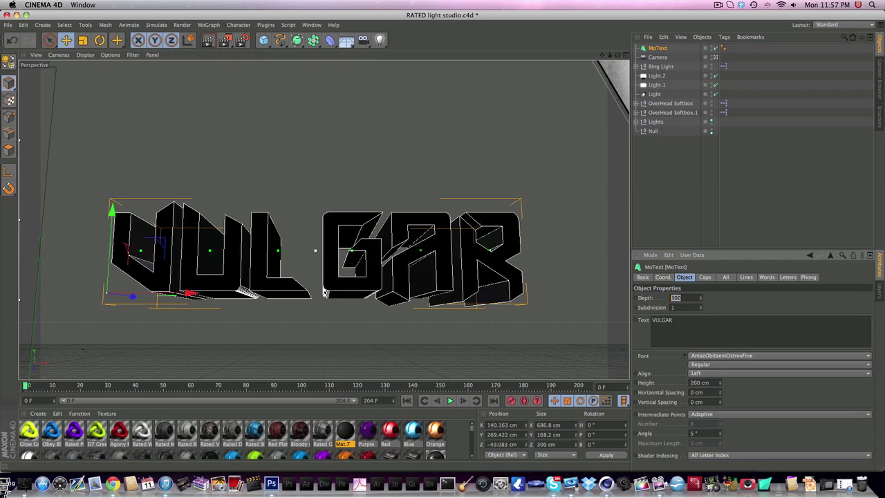
text(200)
key(Return)
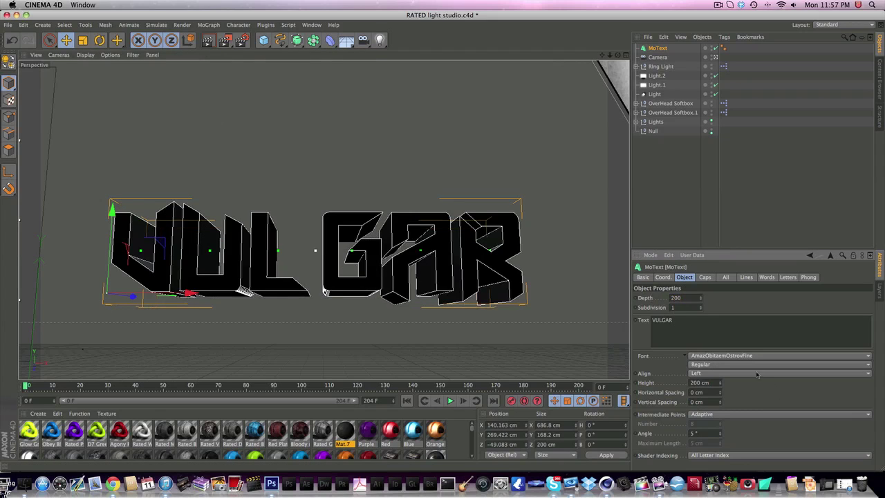
Set the VULGAR text's font to BatmanForeverAlternate after trying Agency FB
click(711, 357)
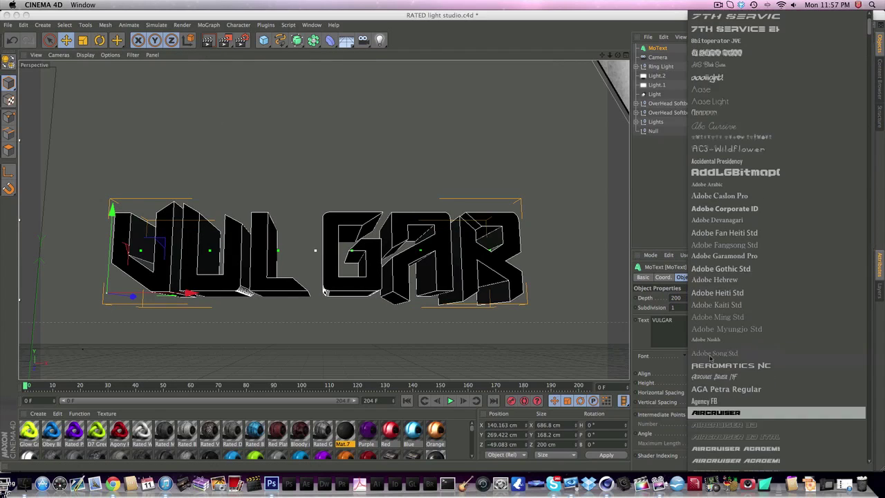
click(719, 401)
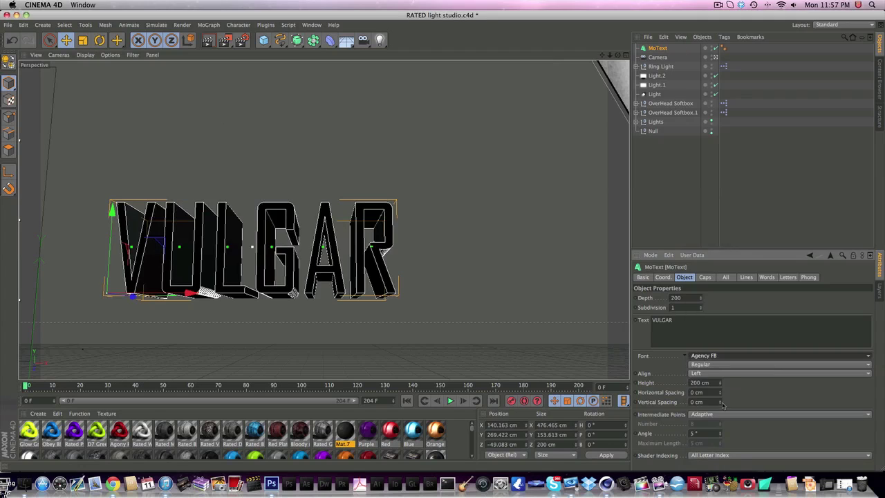
click(720, 357)
scroll(722, 387, down, 6)
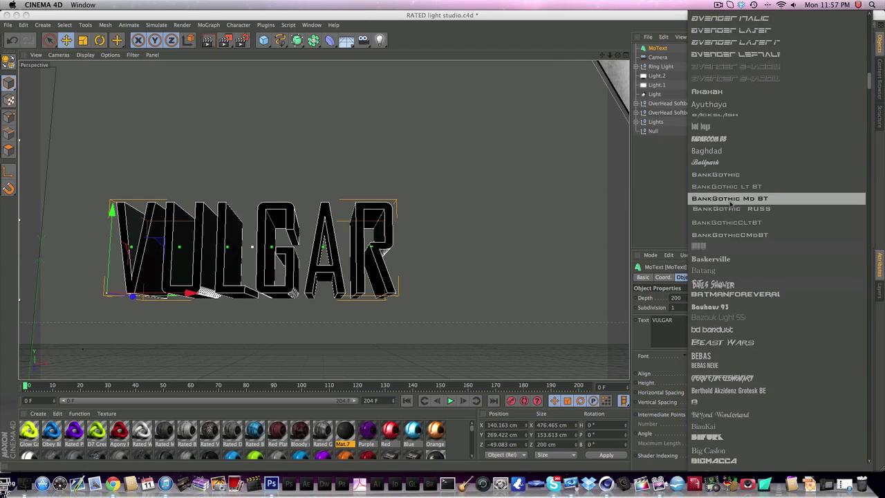
click(734, 294)
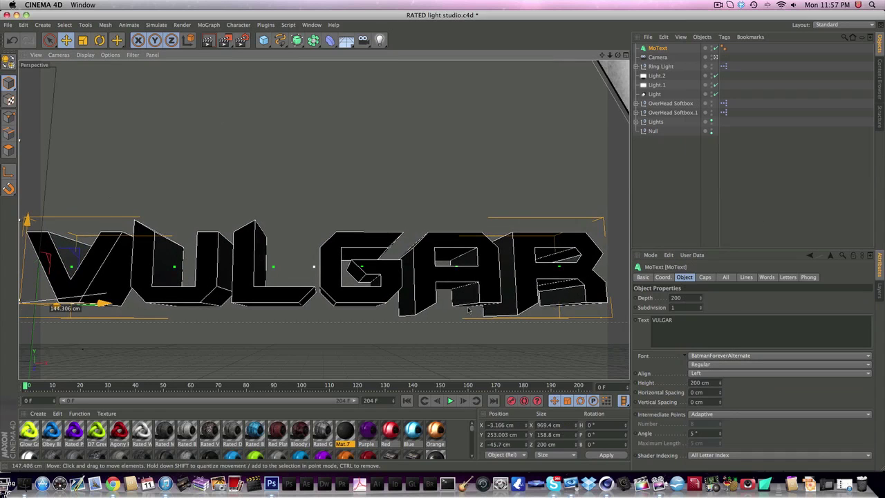
Set the VULGAR text's horizontal spacing to -20 cm and re-centre the text at about 89 cm on X
click(716, 357)
click(721, 390)
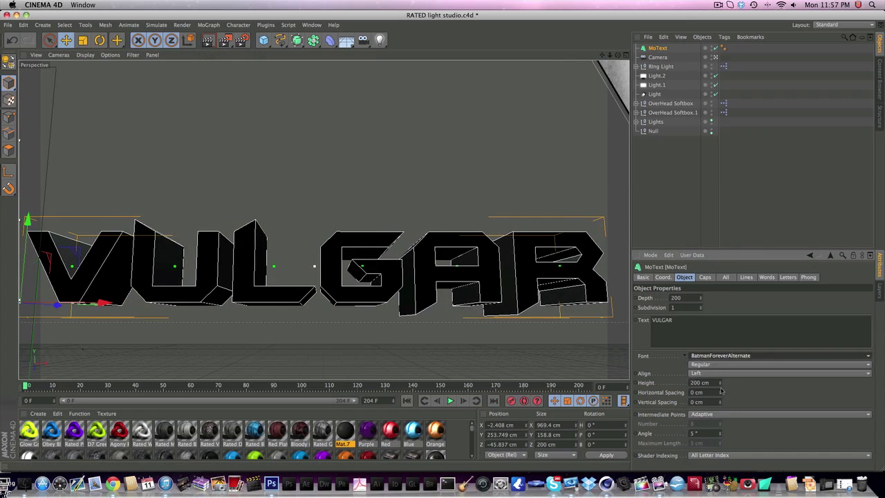
drag(719, 396, 719, 409)
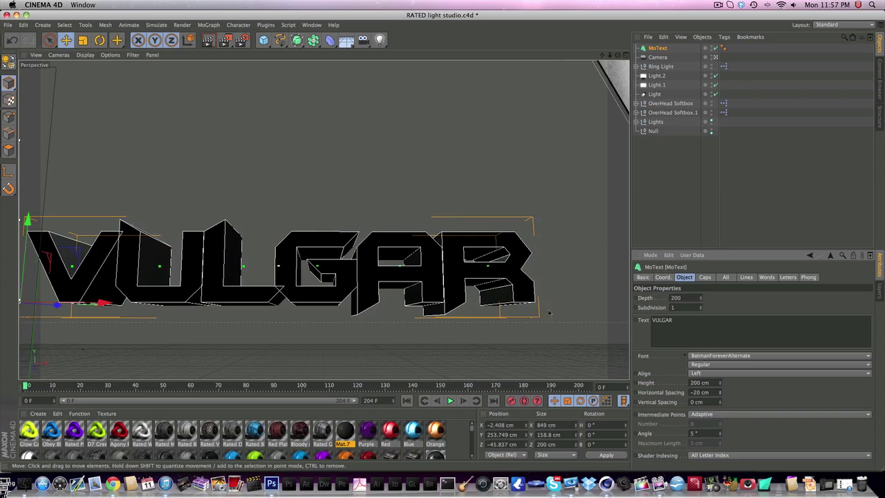
drag(423, 271, 477, 270)
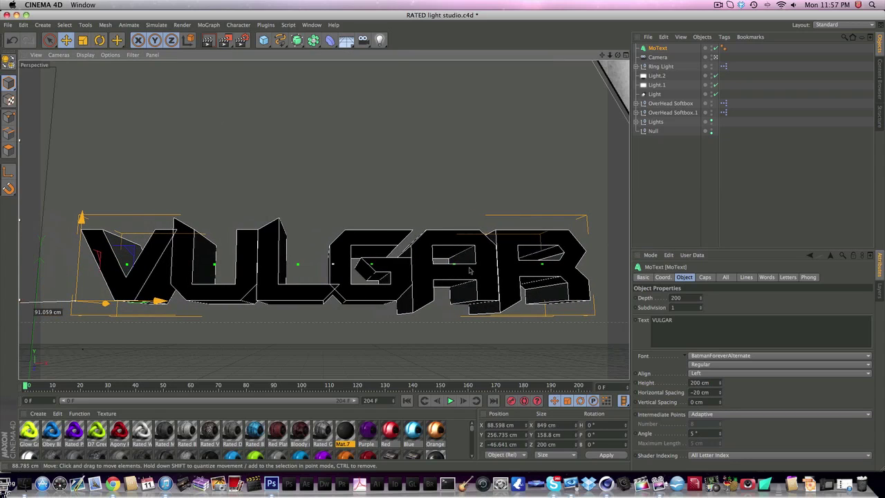
Set both the start and end caps of the VULGAR text to Fillet Cap
click(705, 278)
click(703, 297)
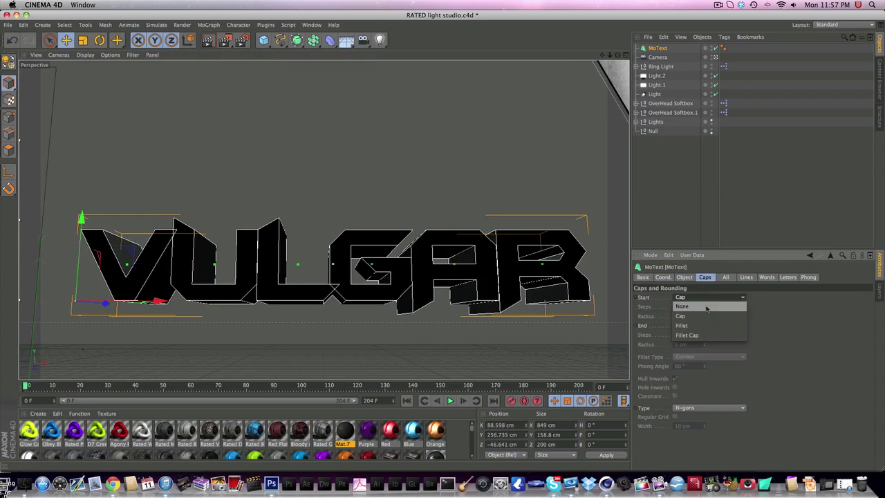
click(702, 308)
click(702, 325)
click(703, 346)
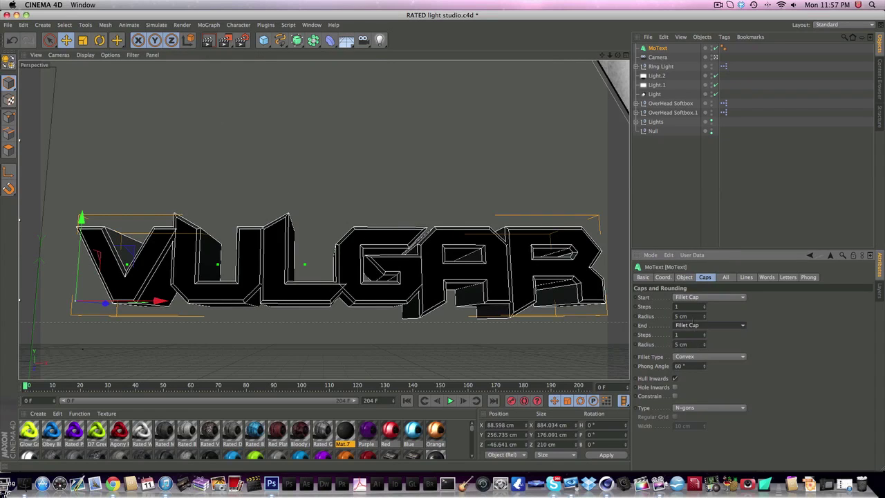
Set the start and end fillet radius to 1 cm and shift the VULGAR text to about 51 cm on X
double_click(681, 316)
text(1)
double_click(683, 345)
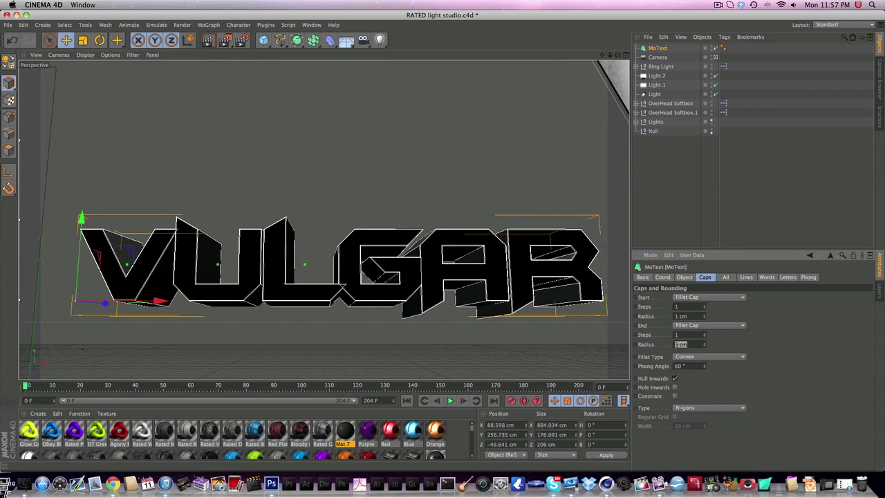
text(1)
key(Return)
drag(555, 279, 533, 292)
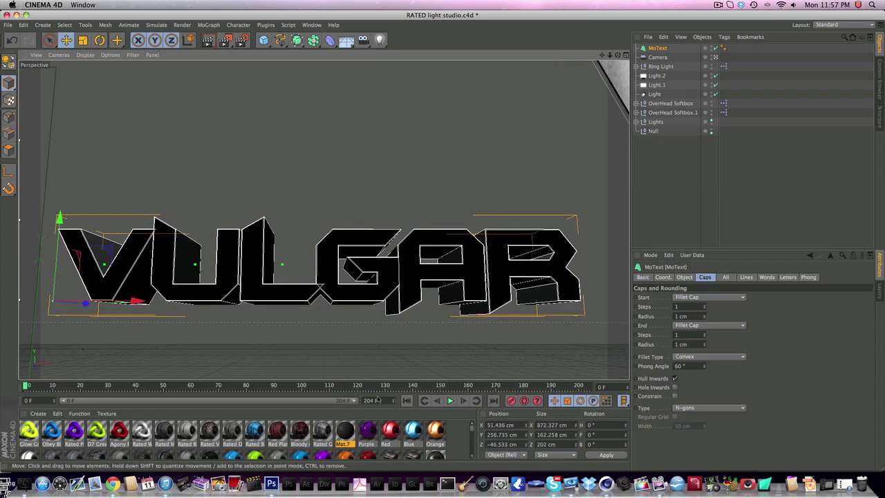
Apply the Mat.7 material to the MoText and duplicate it, placing the original above the copy in the object hierarchy
drag(666, 48, 666, 48)
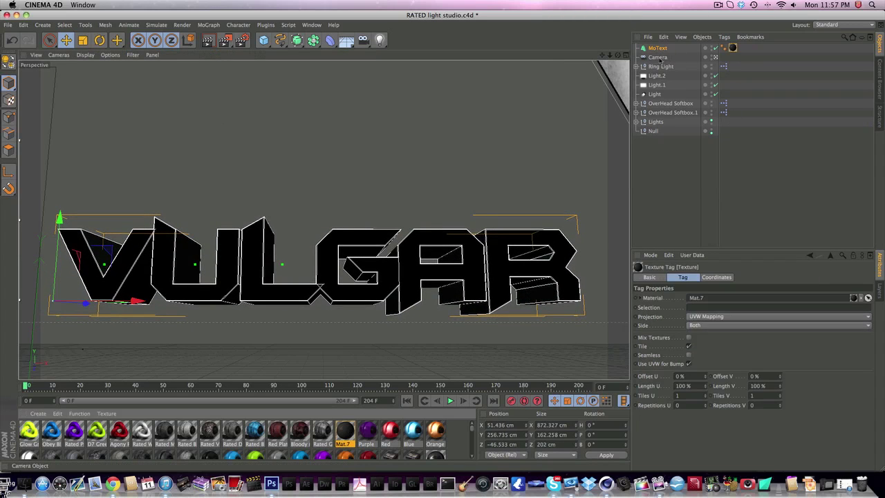
click(658, 48)
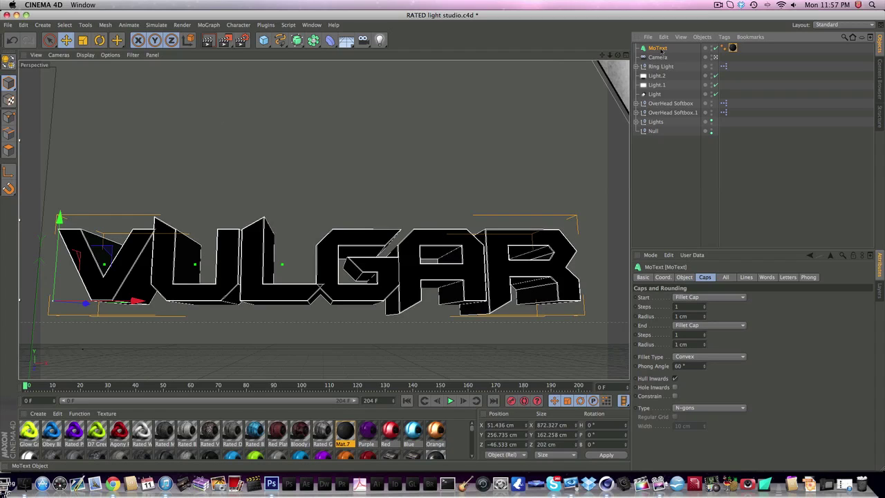
key(ctrl+c)
key(ctrl+v)
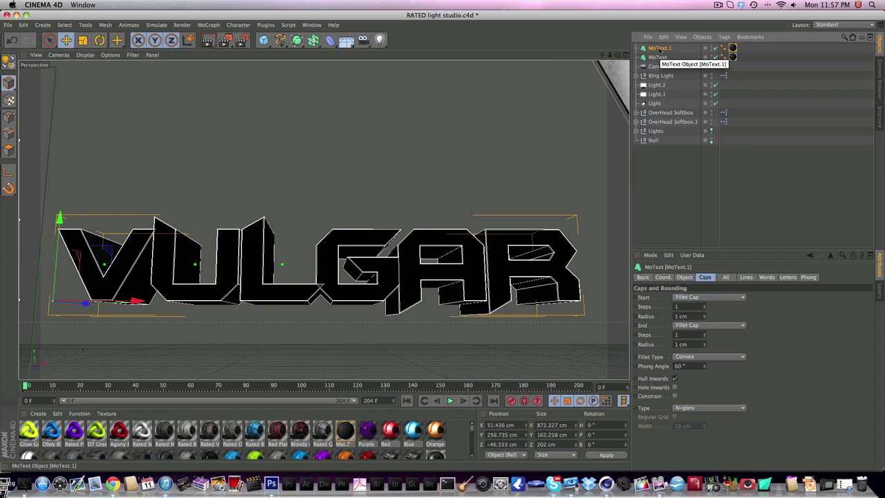
drag(651, 65, 651, 62)
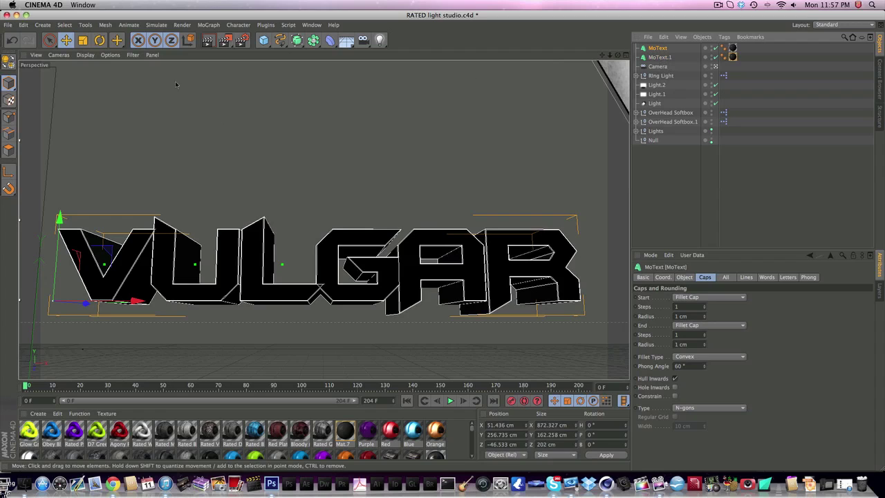
Shatter the original MoText into 35 random pieces with the Thrausi plugin and close its dialog
click(209, 25)
mouse_move(266, 25)
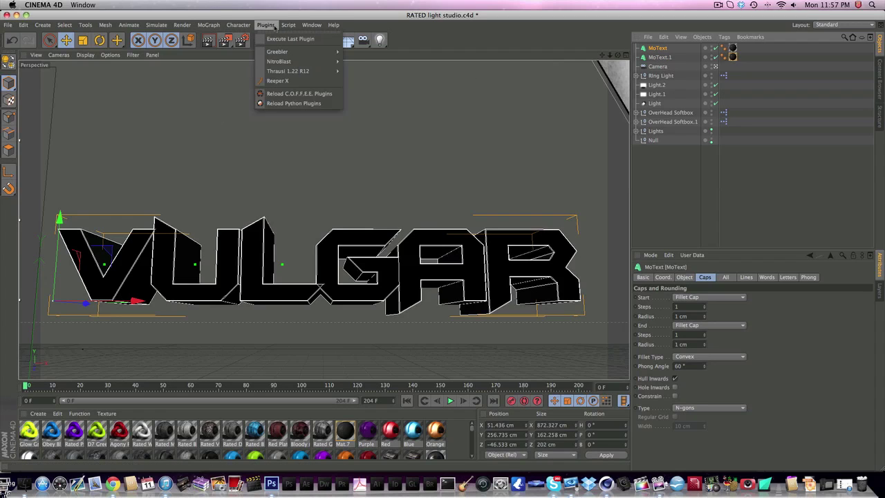
mouse_move(316, 71)
click(384, 74)
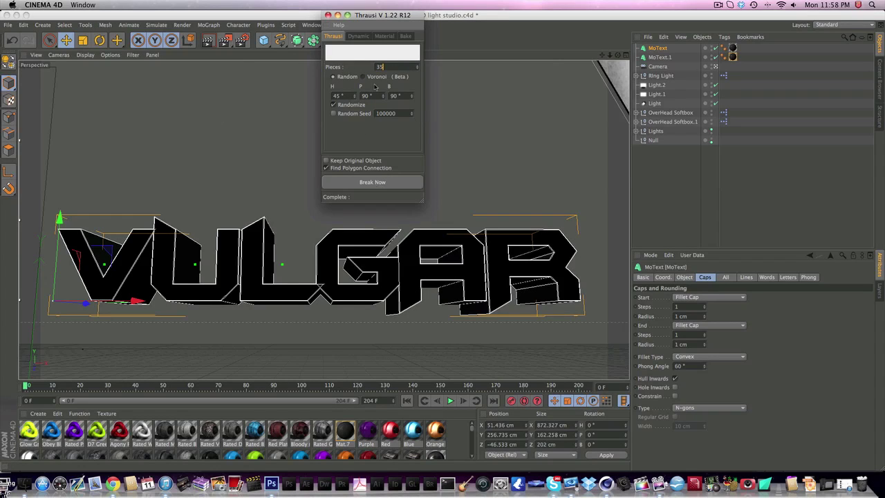
click(373, 182)
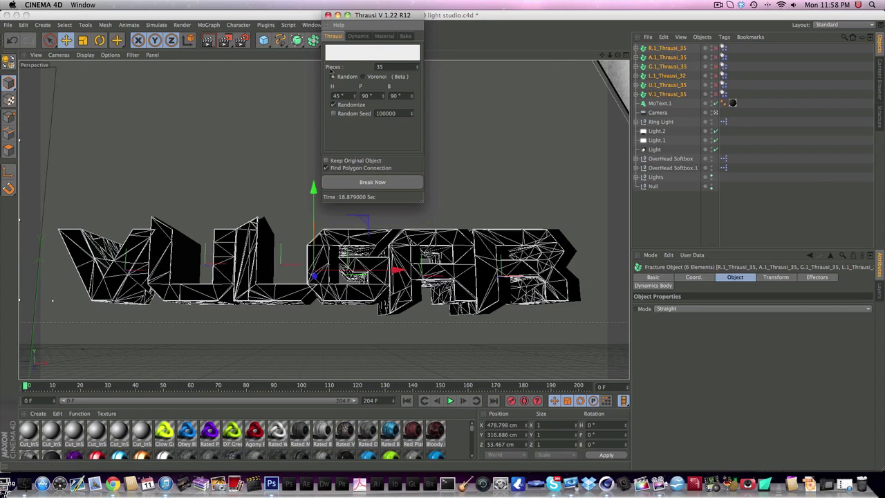
click(328, 14)
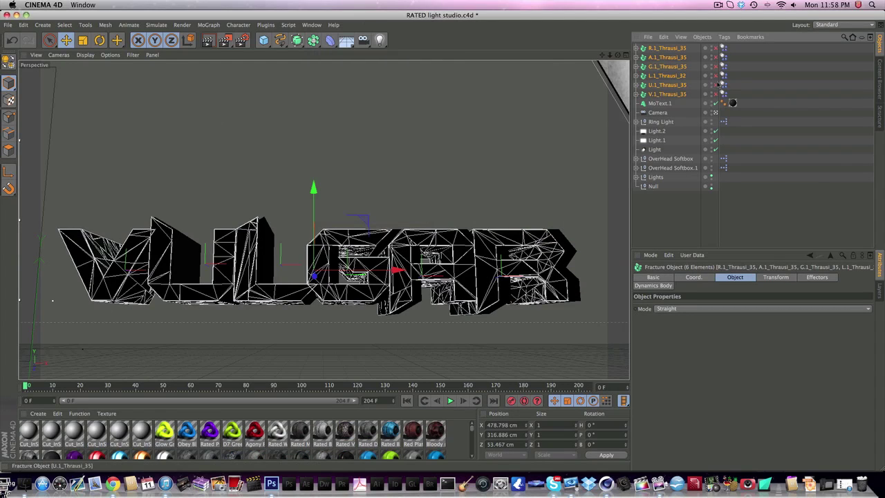
Move the six fractured letter objects together about 4 cm along X and enable all of them
click(683, 93)
shift+click(671, 49)
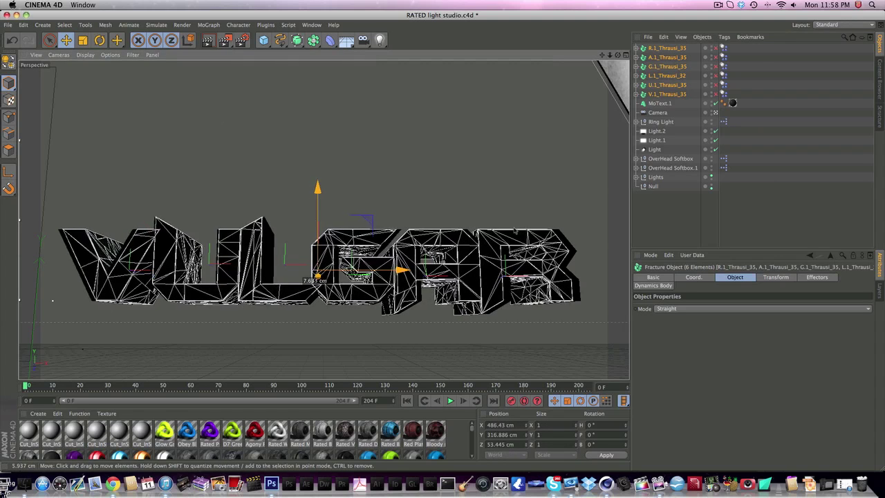
key(super+z)
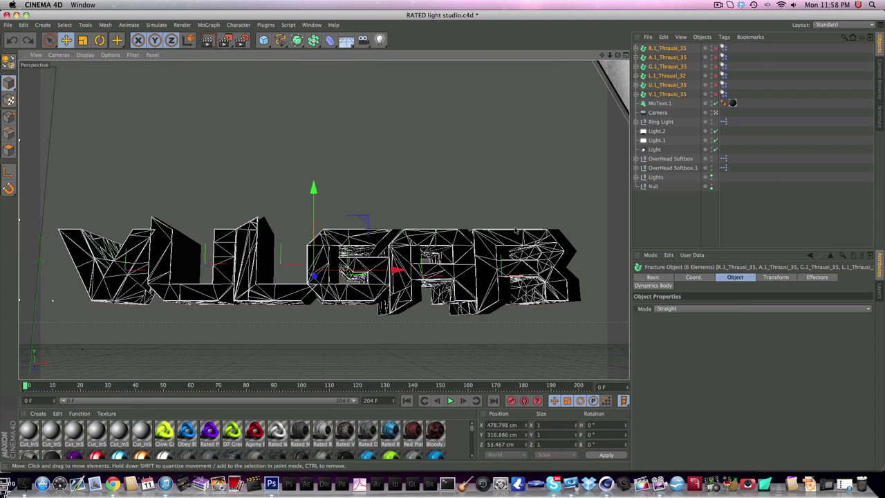
drag(396, 269, 399, 270)
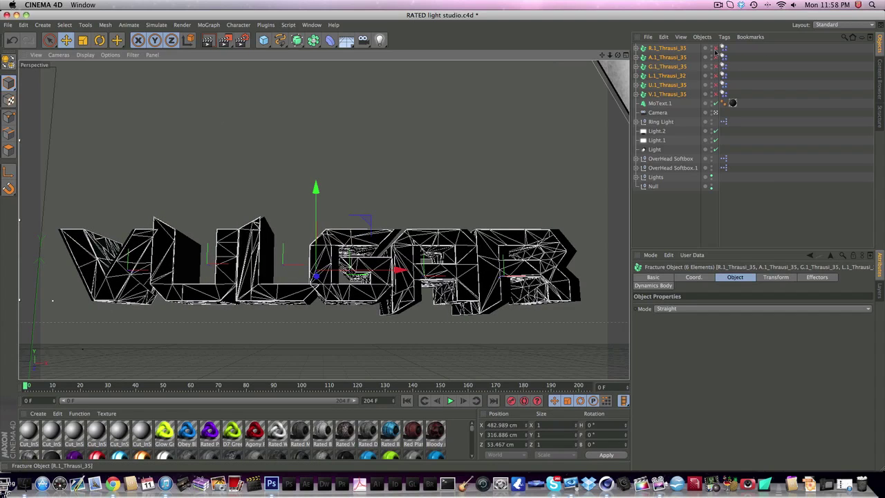
drag(716, 49, 716, 94)
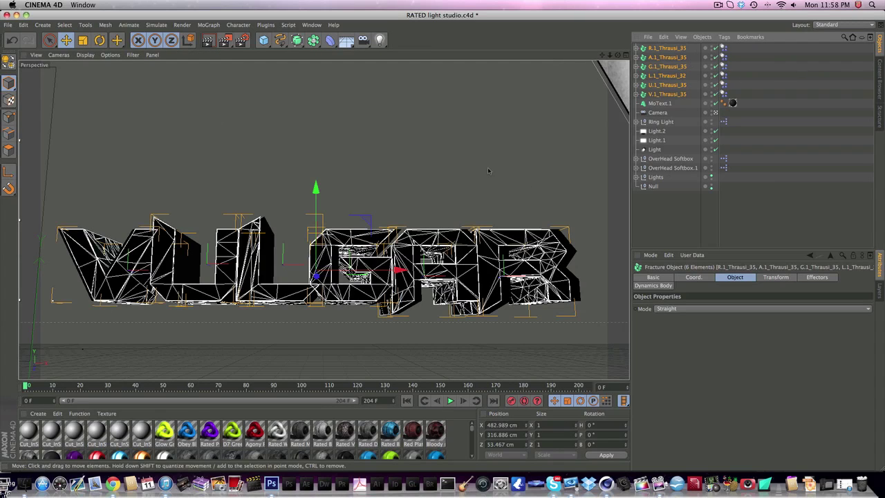
Add a MoGraph Fracture object and nest the six Thrausi letter objects under it
click(209, 25)
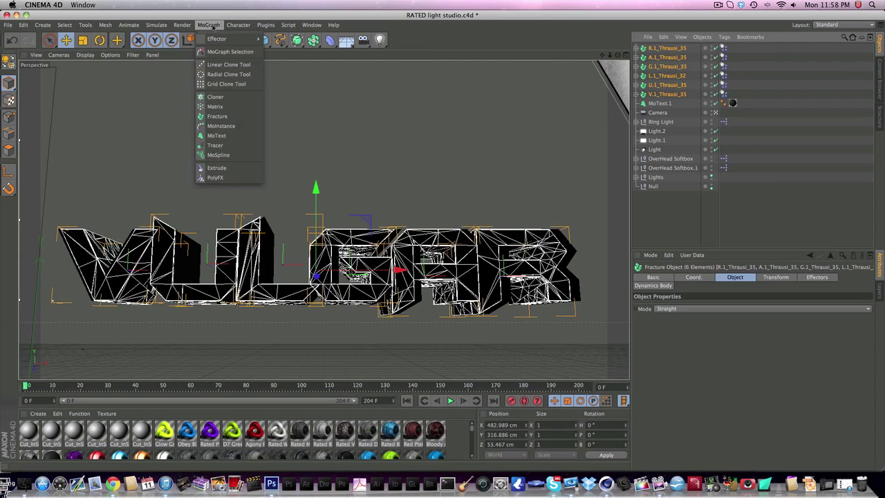
click(244, 121)
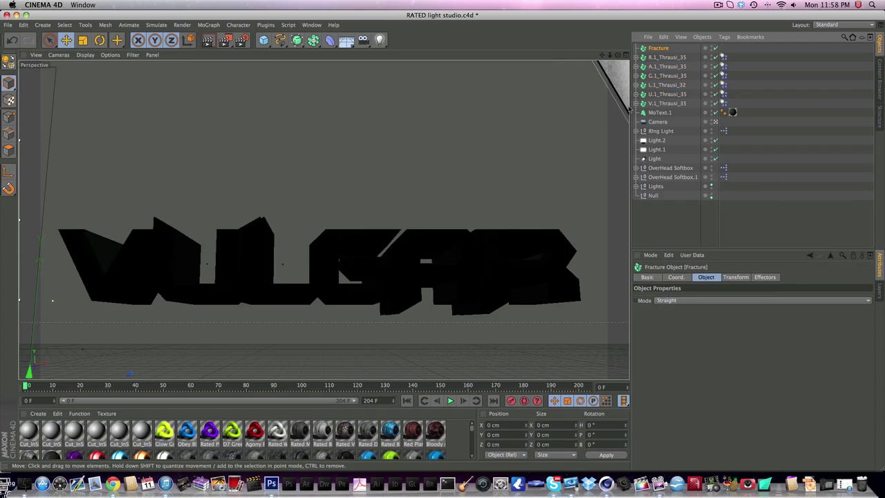
click(667, 58)
shift+click(666, 103)
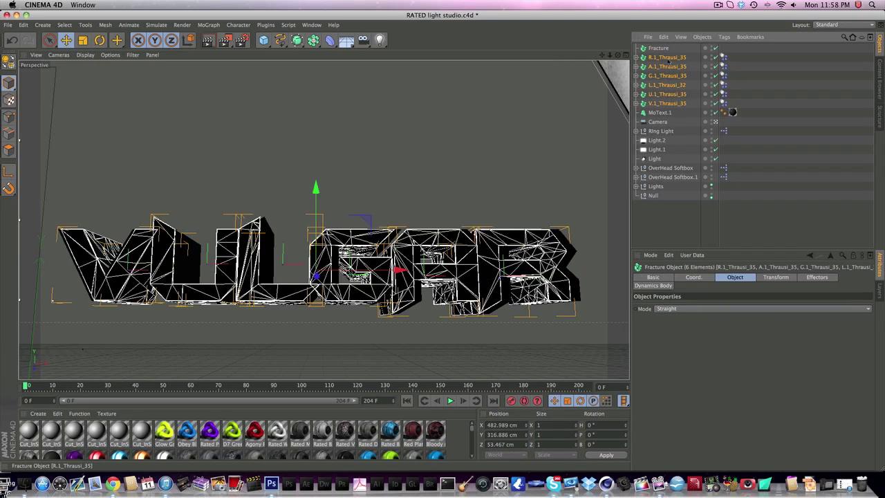
drag(670, 65, 667, 51)
click(666, 58)
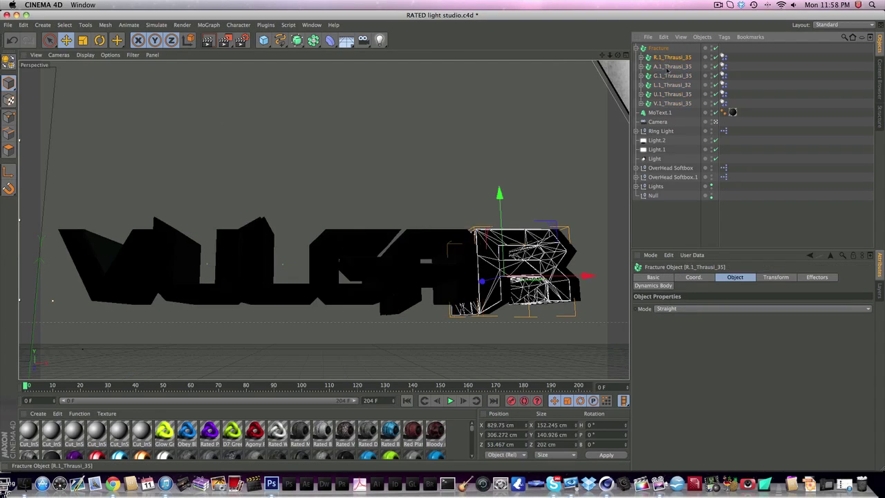
shift+click(669, 103)
click(658, 48)
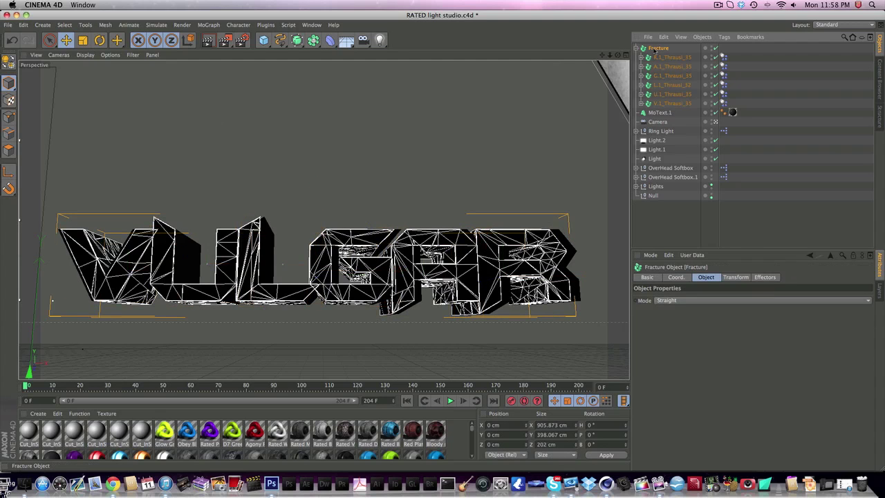
Move the six letter objects out of the Fracture object and nest them inside it again
click(669, 58)
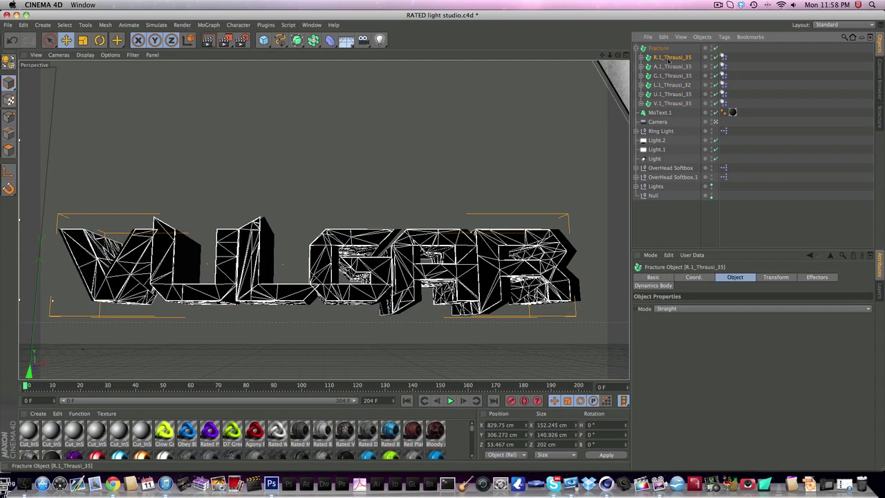
shift+click(669, 103)
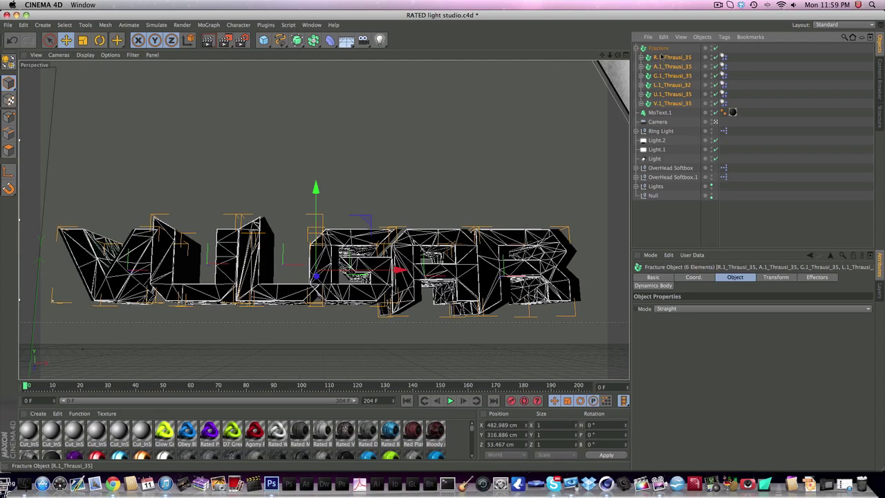
drag(661, 57, 662, 53)
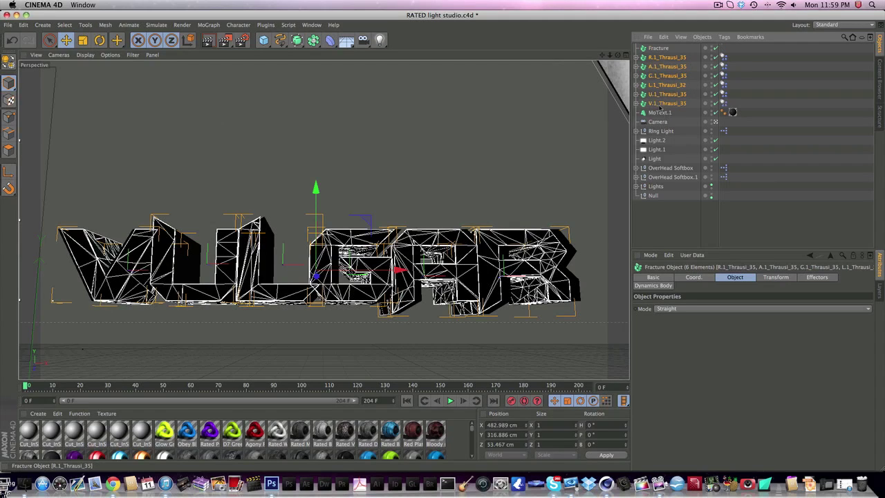
click(658, 49)
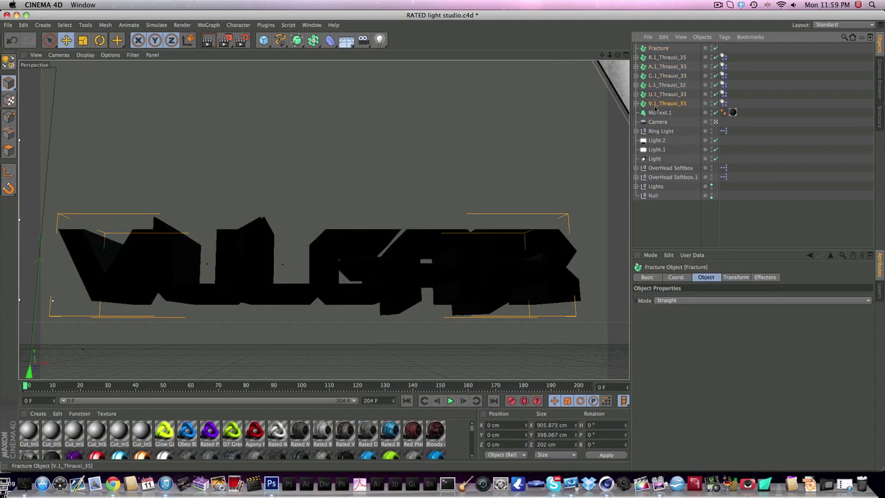
click(656, 104)
shift+click(665, 67)
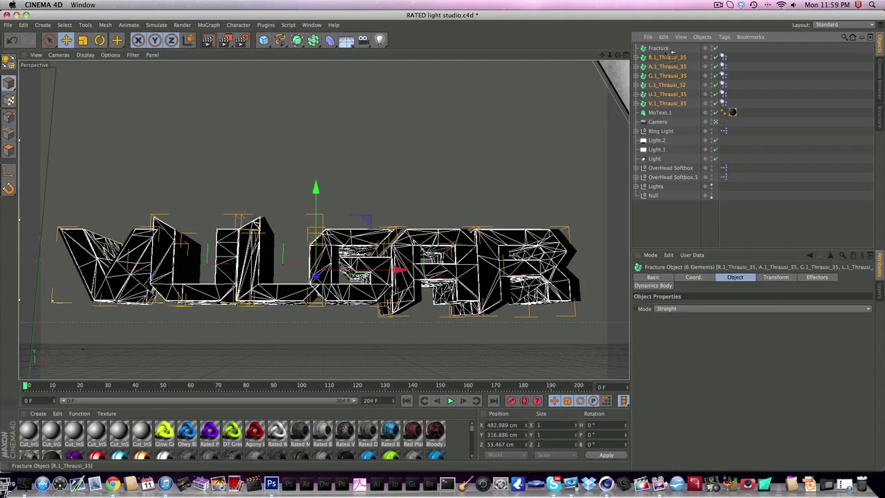
click(660, 49)
click(661, 58)
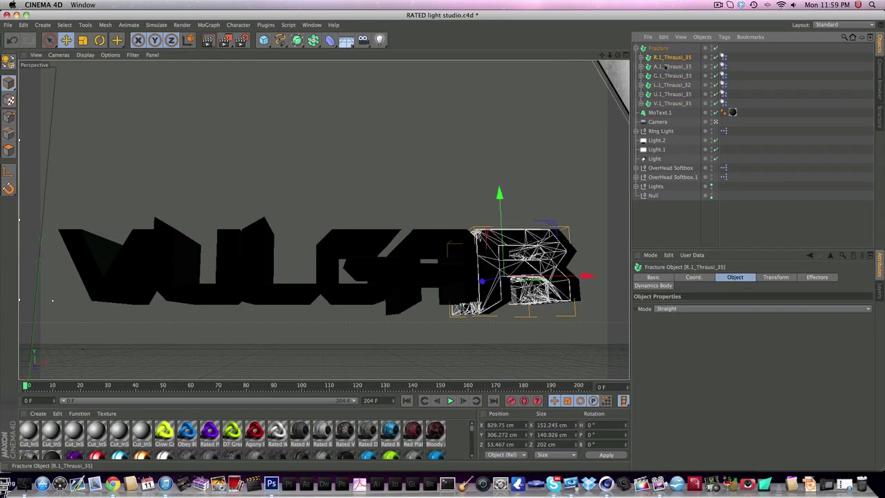
Add a Random effector to the six fractured letter objects and nest the effector under the Fracture object
click(674, 112)
click(674, 104)
shift+click(672, 58)
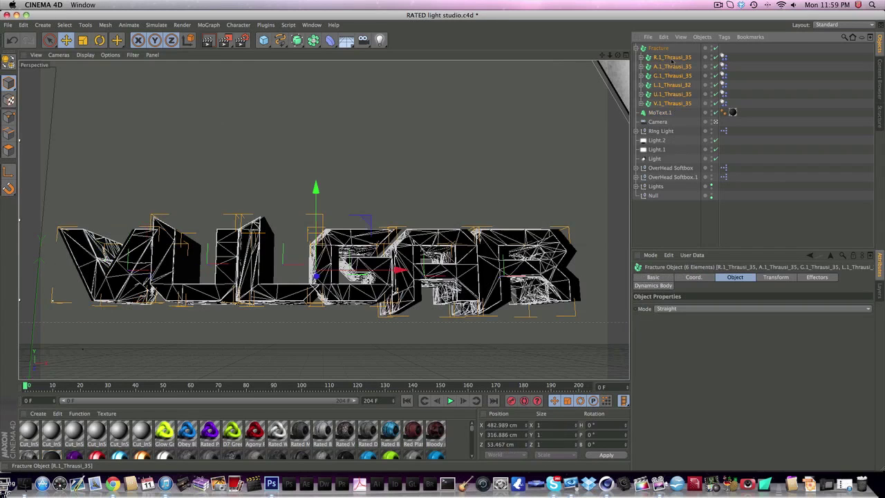
click(208, 25)
mouse_move(228, 38)
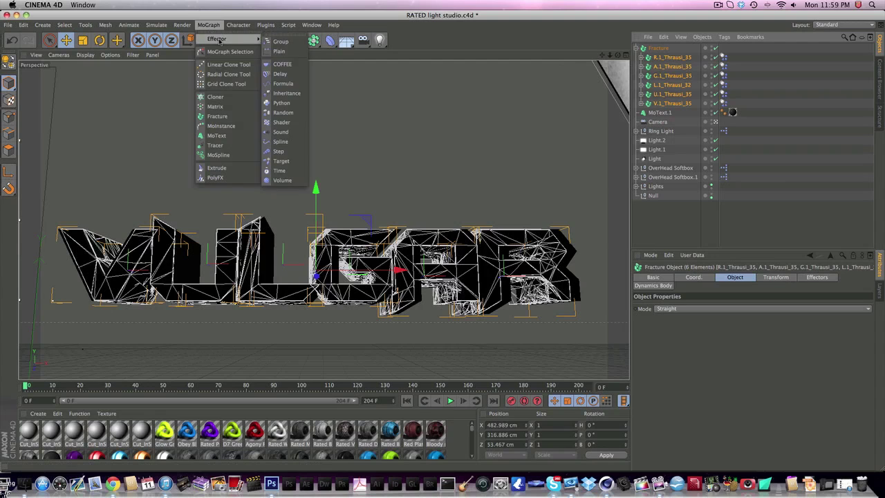
click(293, 113)
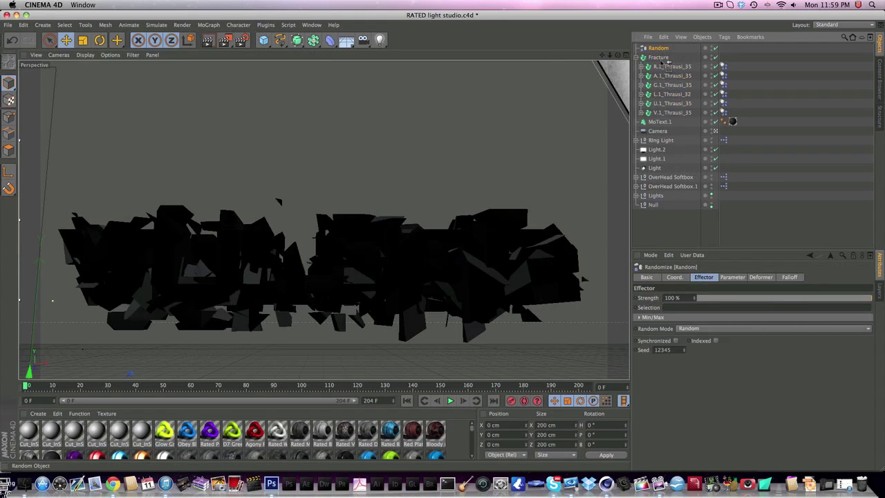
drag(658, 47, 656, 58)
Set the Random effector's strength to 7%
double_click(670, 297)
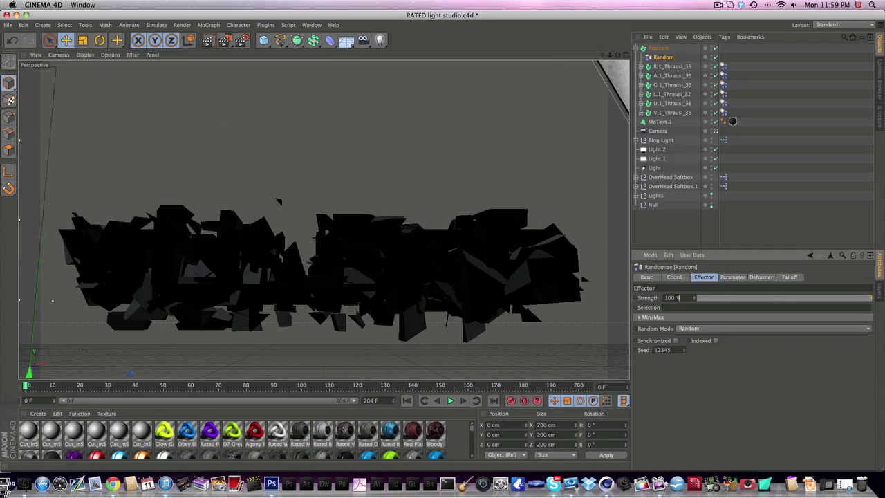
text(7)
key(Return)
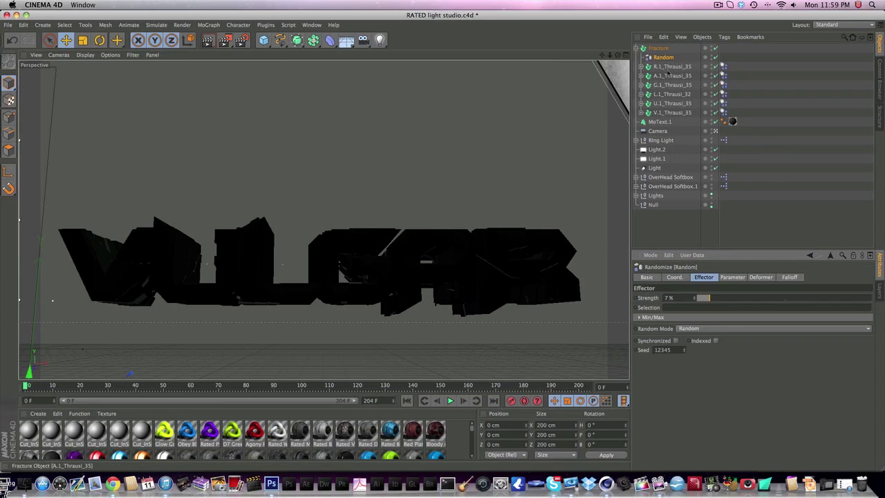
Examine the pieces inside the R letter object and collapse the Fracture hierarchy
click(669, 67)
click(648, 66)
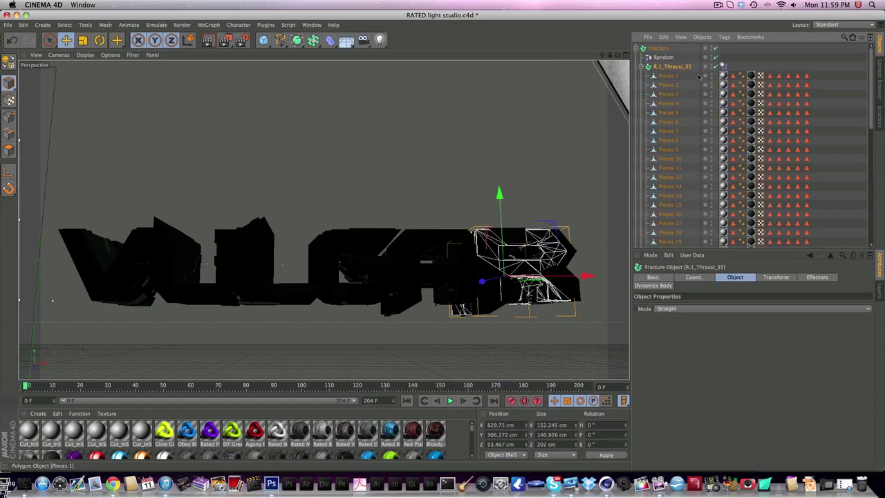
click(648, 66)
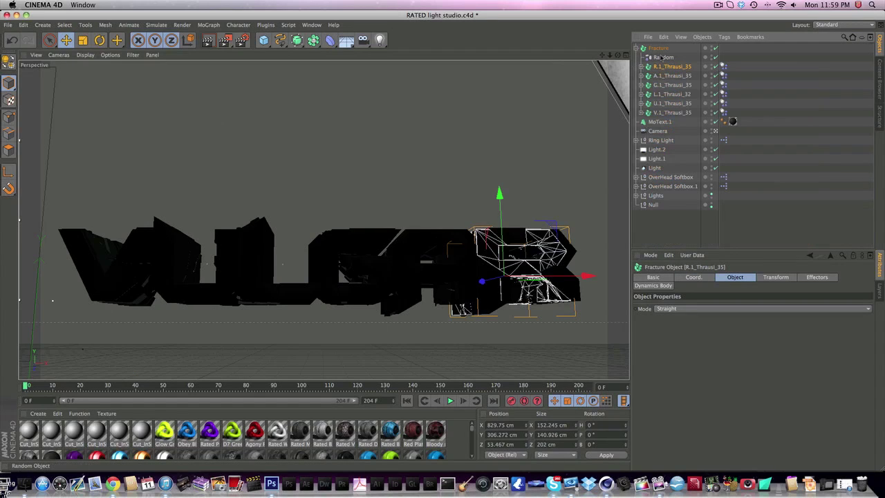
click(658, 48)
click(636, 47)
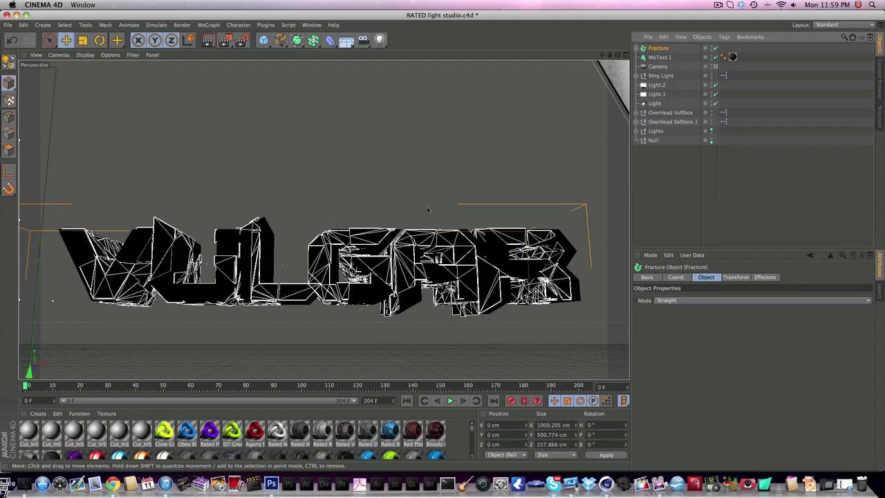
Add an Atom Array object and nest MoText.1 under it
click(658, 58)
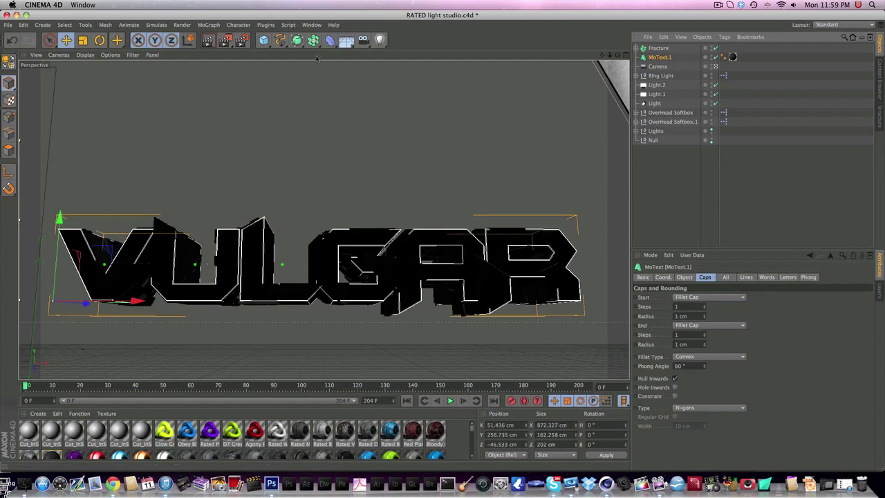
click(313, 40)
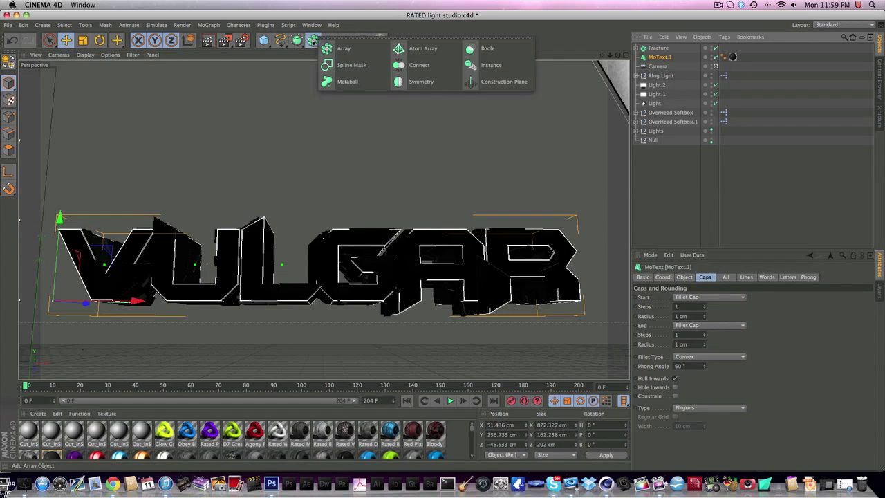
click(313, 42)
click(313, 40)
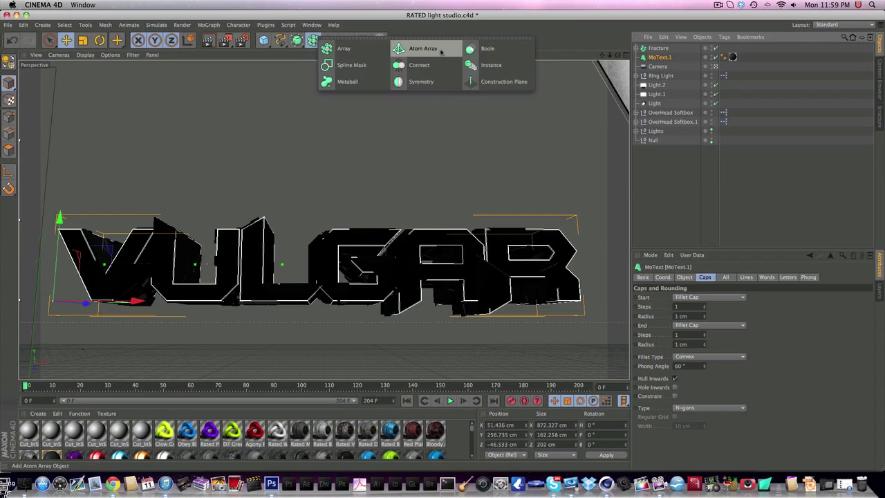
click(375, 46)
drag(660, 67, 660, 51)
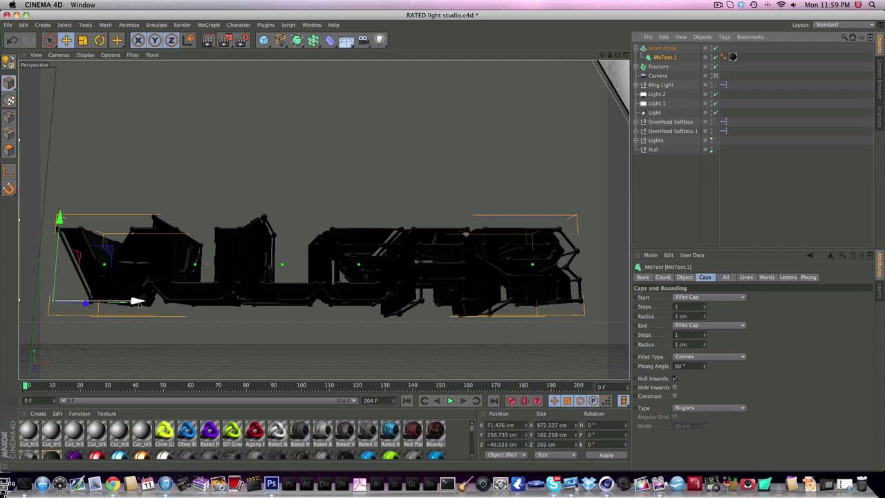
Shift MoText.1 slightly along X inside the Atom Array to about 49 cm
drag(140, 301, 137, 302)
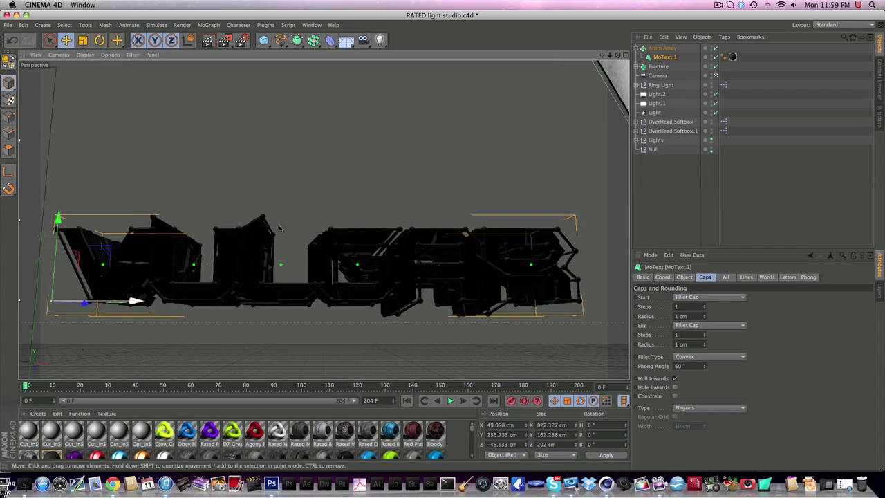
drag(665, 58, 665, 51)
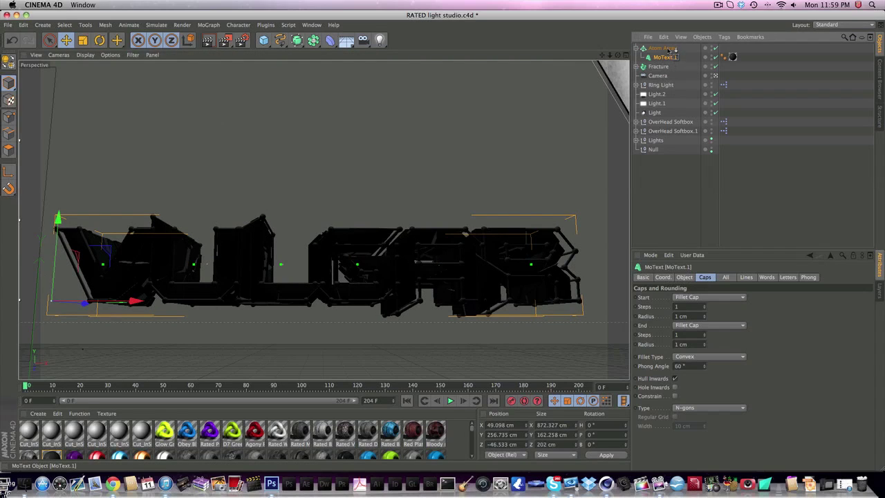
click(664, 50)
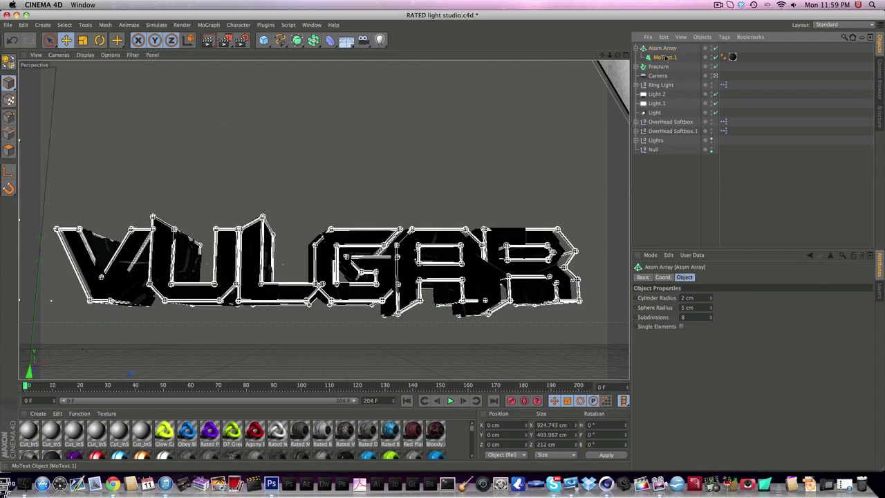
click(664, 57)
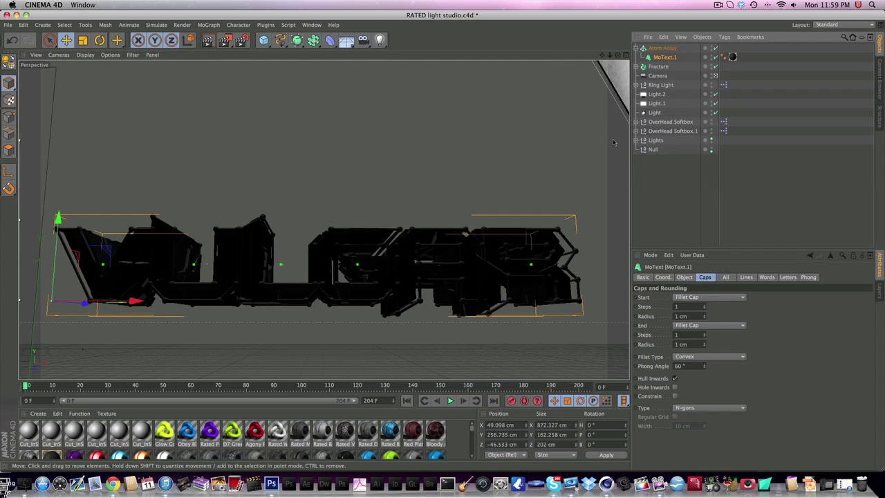
Hide the Fracture object to examine the Atom Array by itself, collapse the array's hierarchy and show the Fracture object again
click(714, 67)
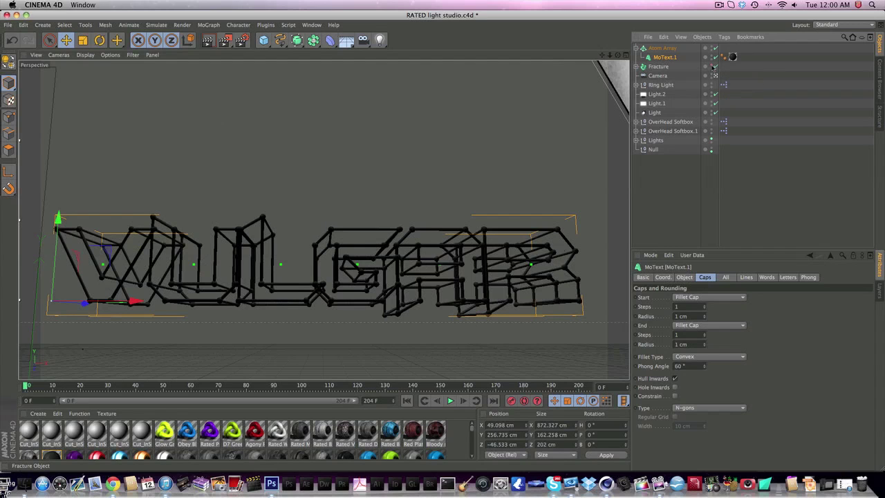
click(662, 48)
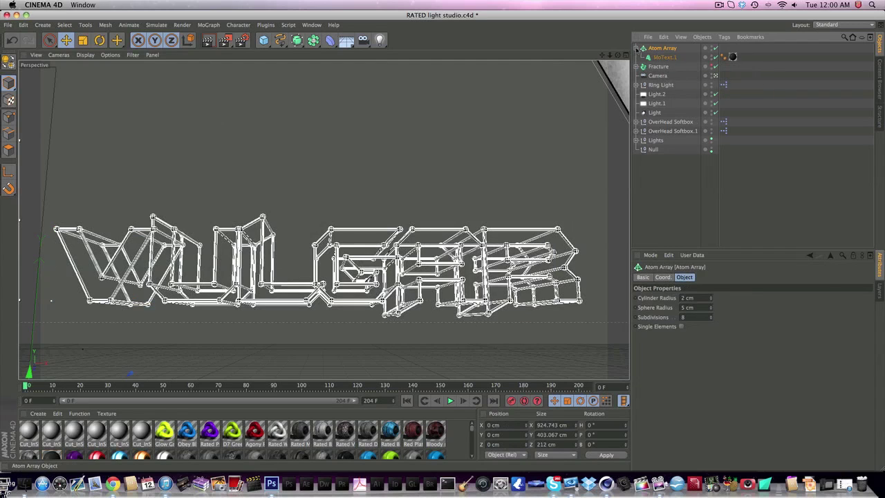
click(636, 48)
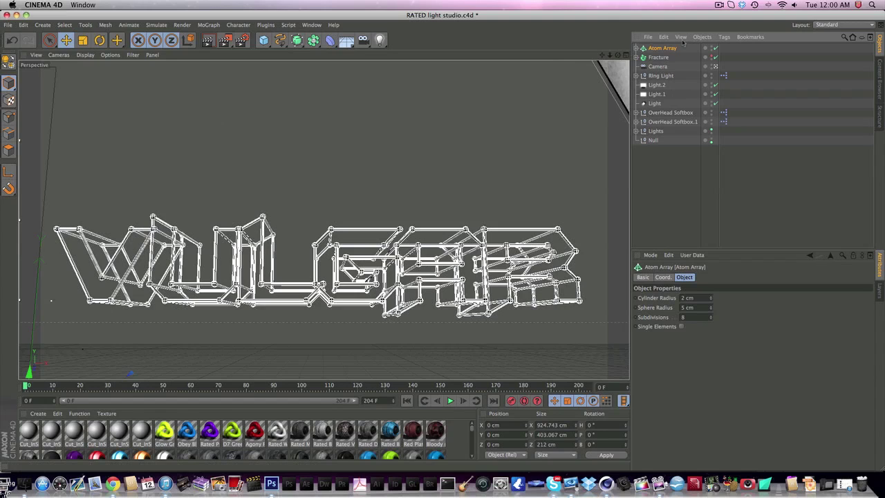
click(711, 56)
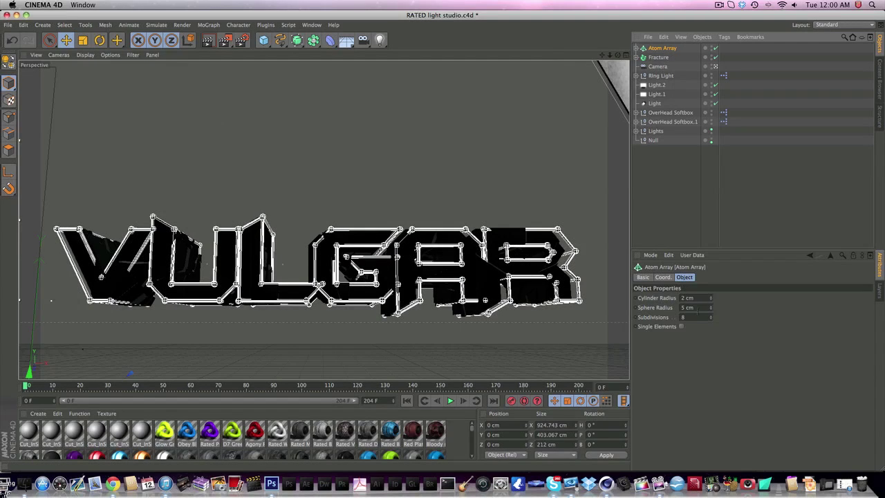
Set the Atom Array's sphere radius to 10 cm
click(696, 308)
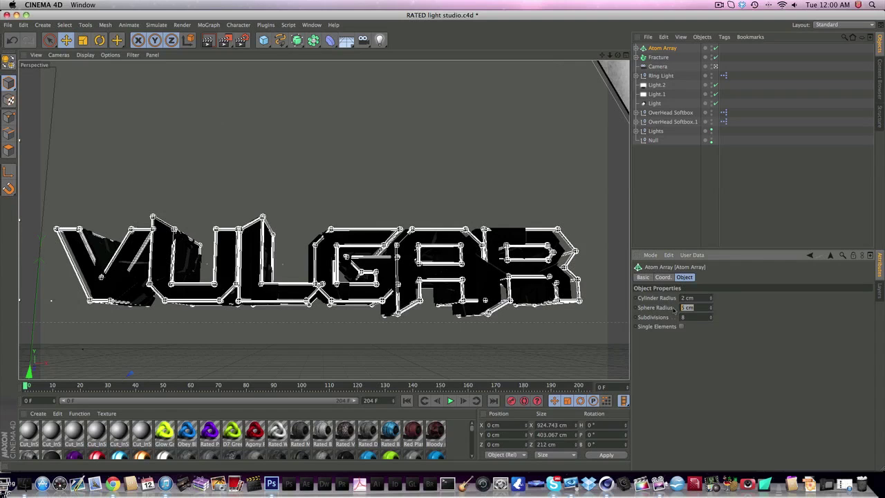
text(10)
key(Return)
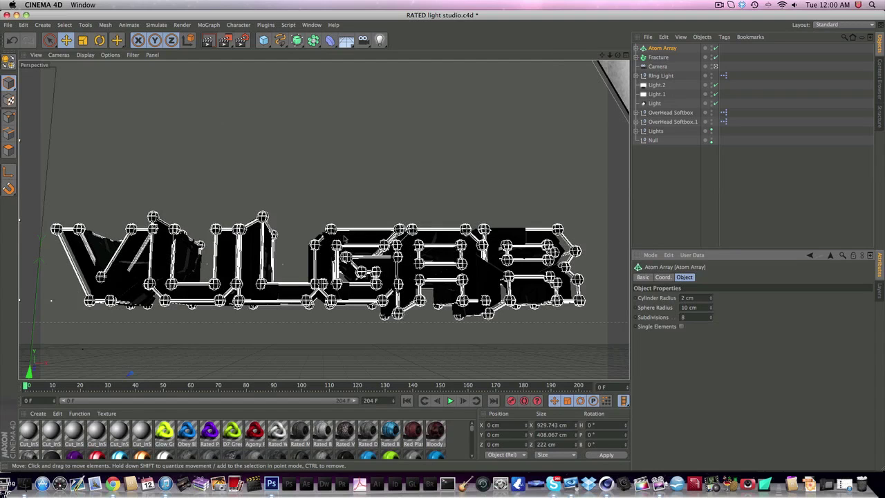
Enlarge the Atom Array's sphere radius to 50 cm
click(689, 307)
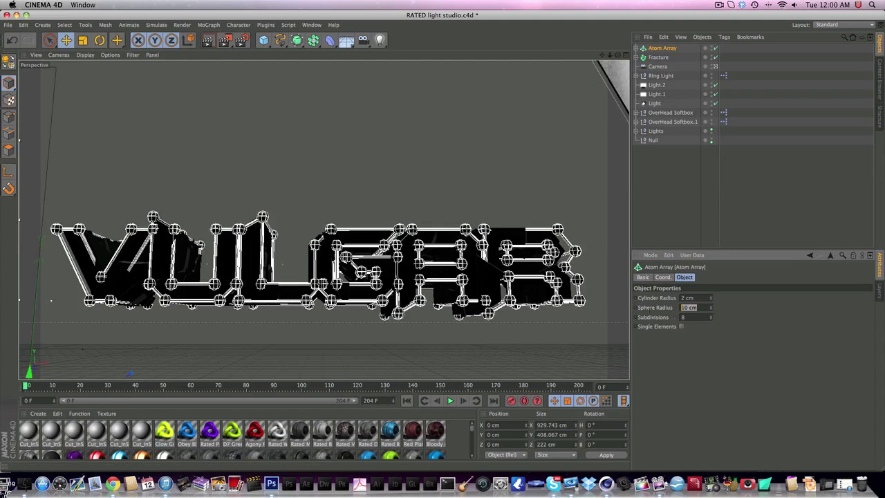
text(50)
key(Return)
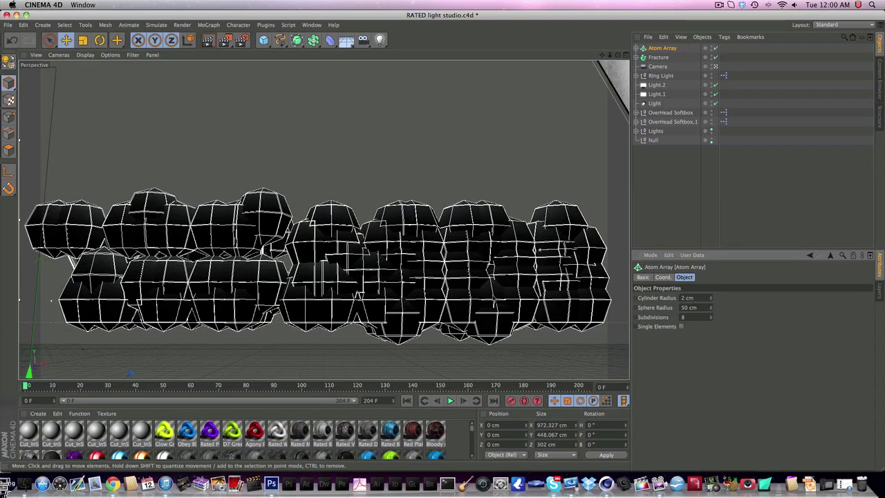
Try a 15 cm sphere radius on the Atom Array and settle on 10 cm
click(689, 307)
text(15)
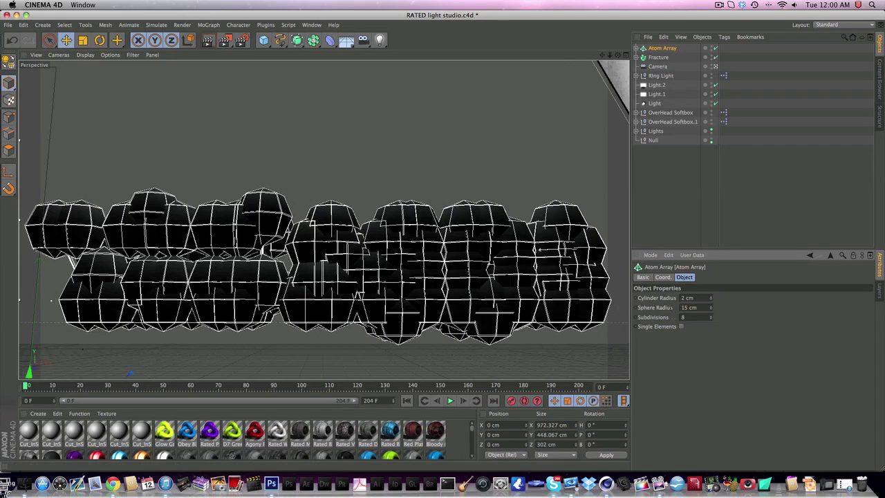
key(Return)
click(689, 307)
text(10)
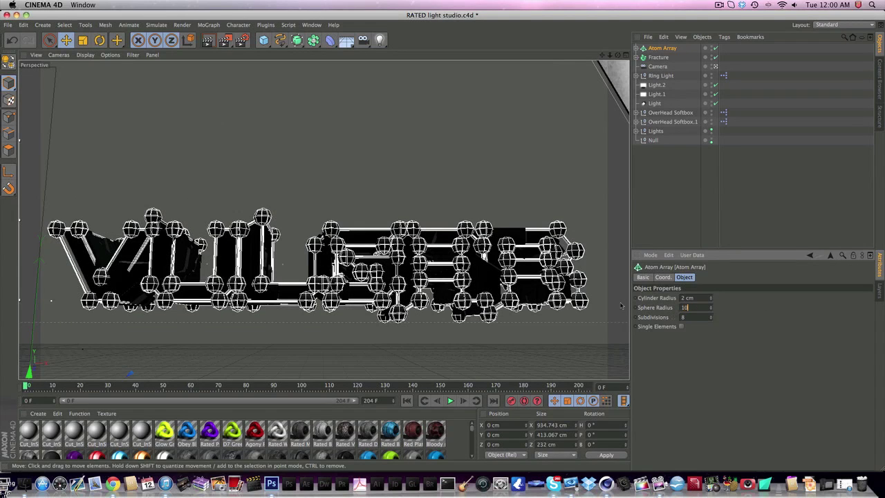
key(Return)
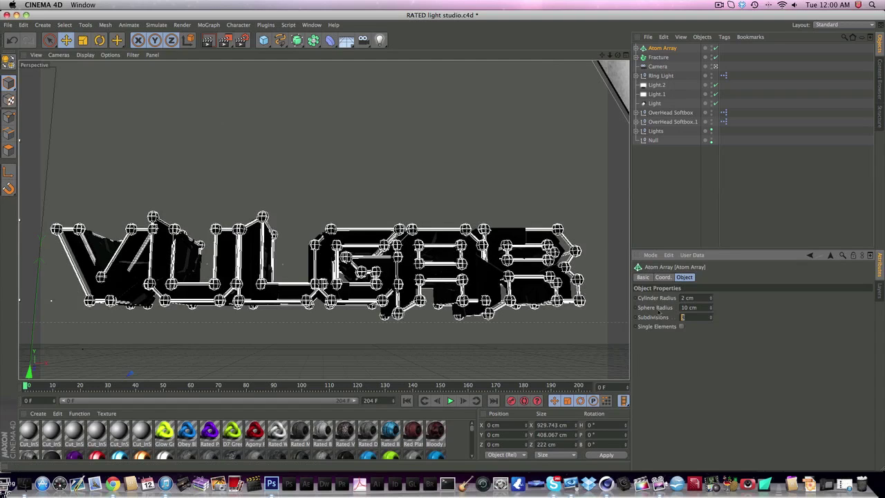
Set the Atom Array's subdivisions to 20 and try the Single Elements option, leaving it off
text(20)
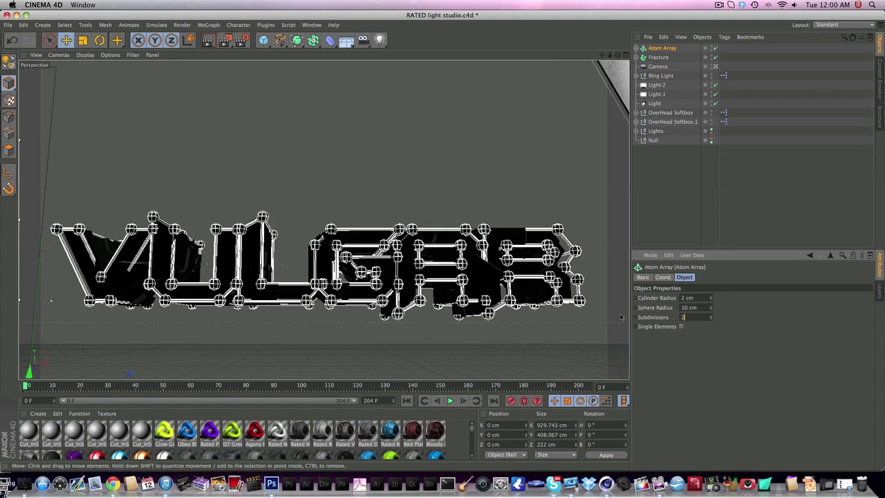
key(Return)
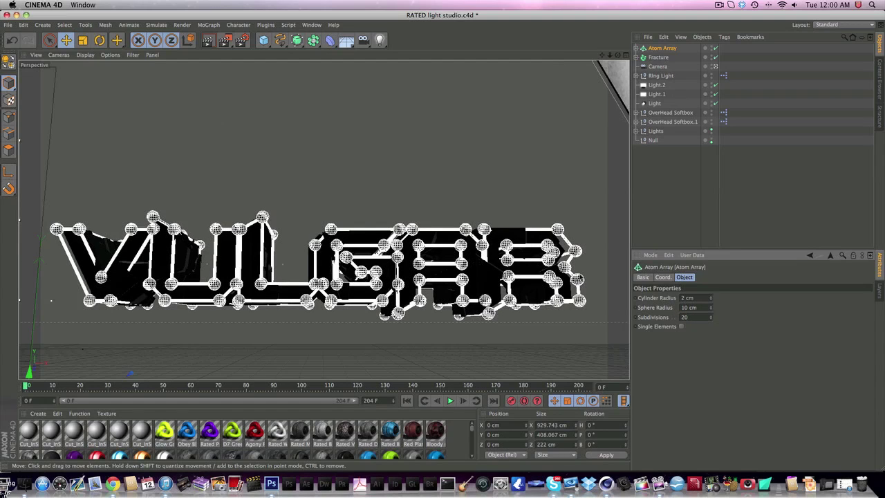
double_click(691, 317)
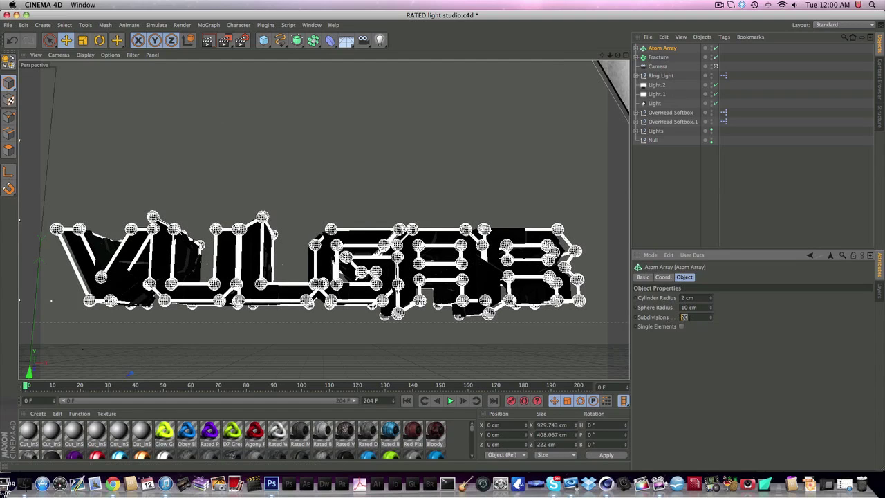
drag(688, 318, 650, 320)
click(696, 329)
click(683, 327)
click(682, 327)
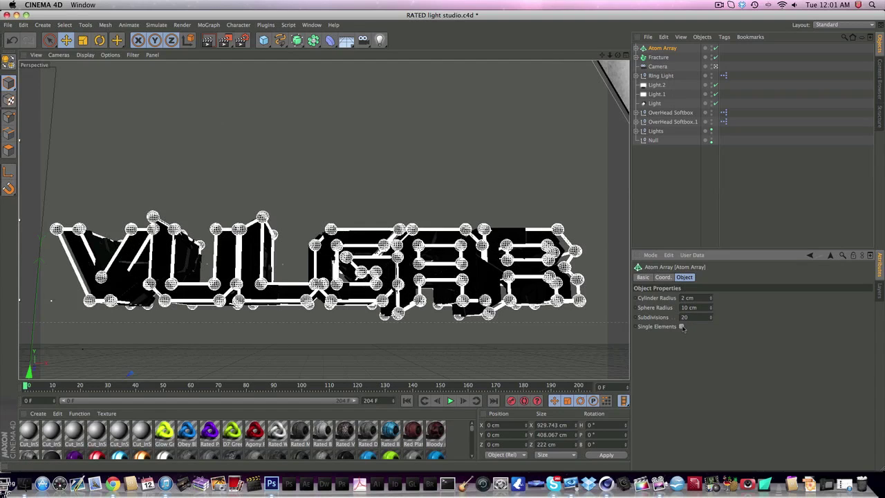
Expand the Atom Array's hierarchy and add a Random effector with its deformation set to Point
click(661, 59)
click(661, 51)
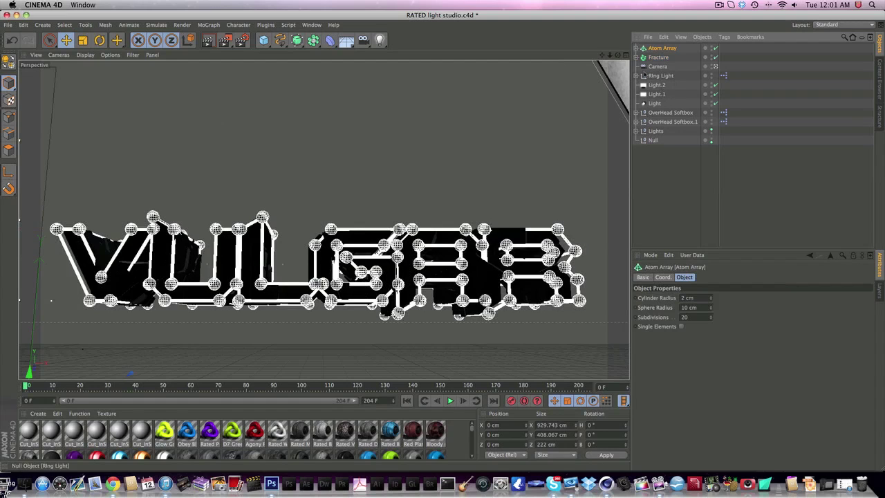
click(636, 48)
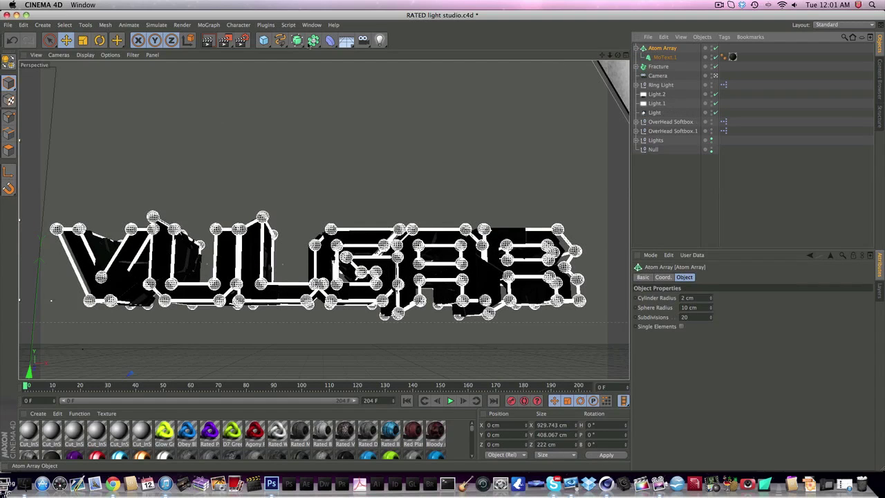
click(209, 25)
mouse_move(208, 40)
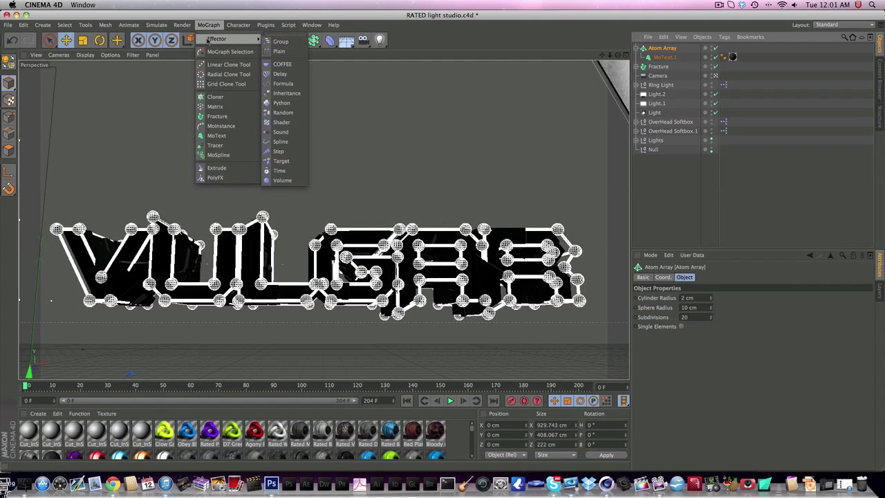
click(274, 113)
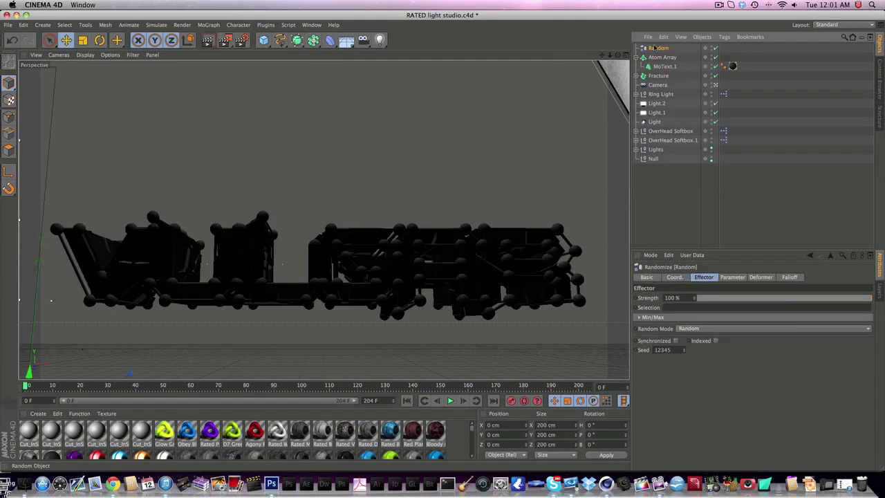
click(760, 279)
click(694, 298)
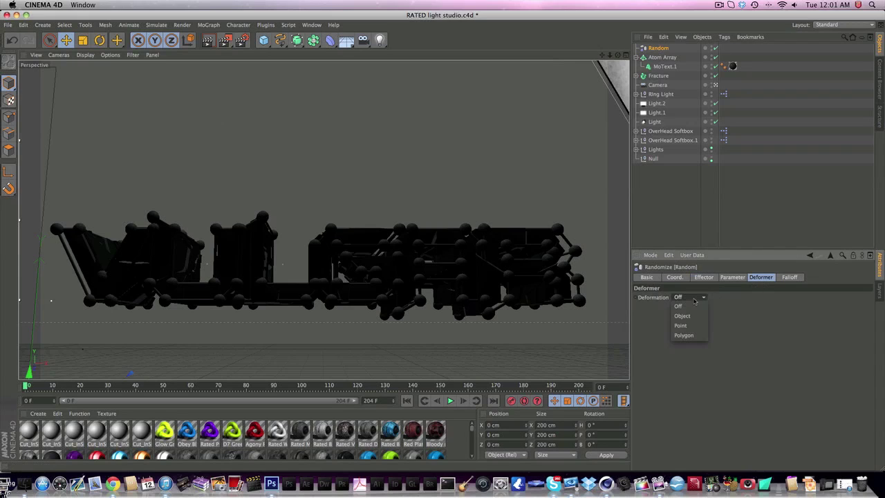
click(697, 326)
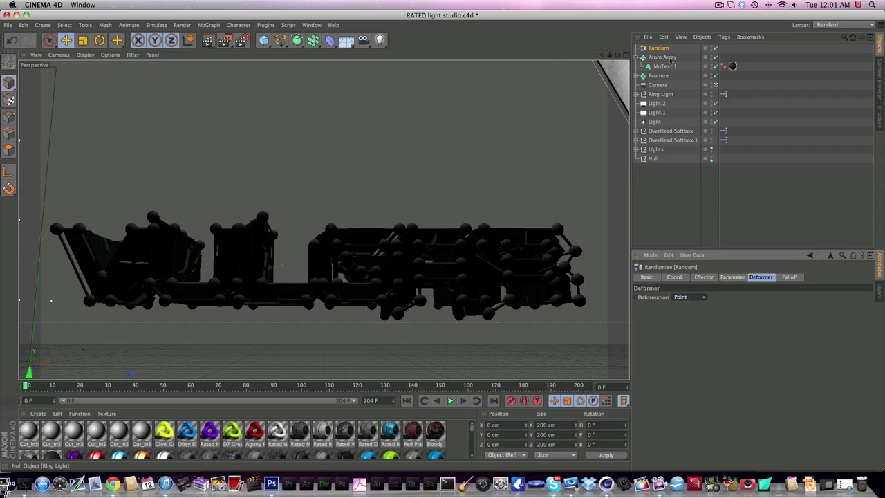
Make the Random effector a child of MoText.1 inside the Atom Array
drag(662, 56, 665, 67)
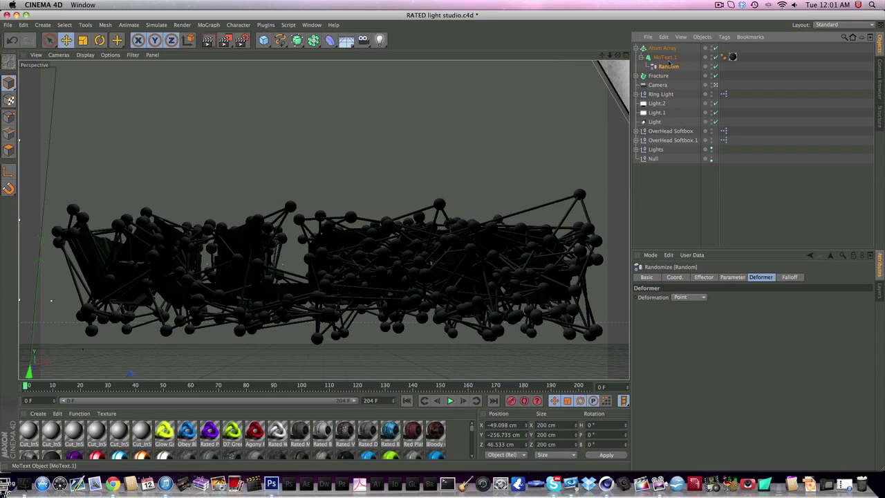
click(667, 58)
click(666, 68)
mouse_move(666, 67)
mouse_down()
mouse_move(666, 48)
mouse_move(662, 67)
mouse_up()
Set the Random effector's strength to 50%
click(684, 278)
click(704, 278)
double_click(672, 298)
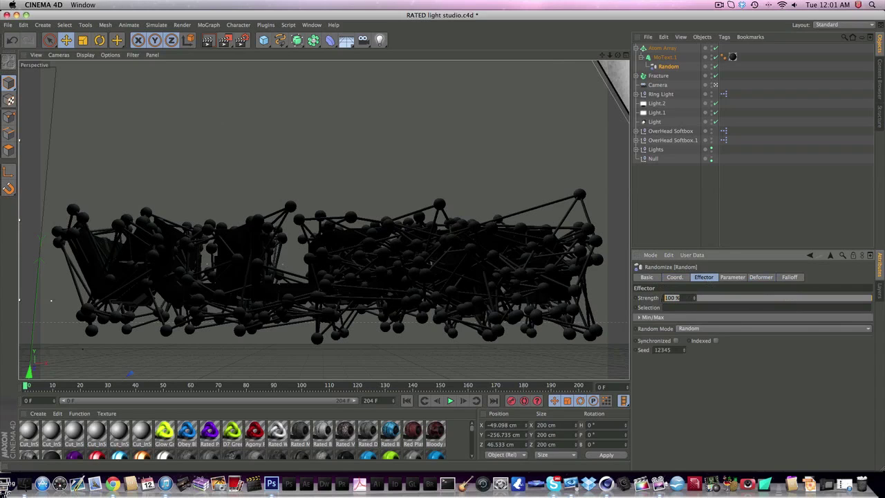
text(50)
key(Return)
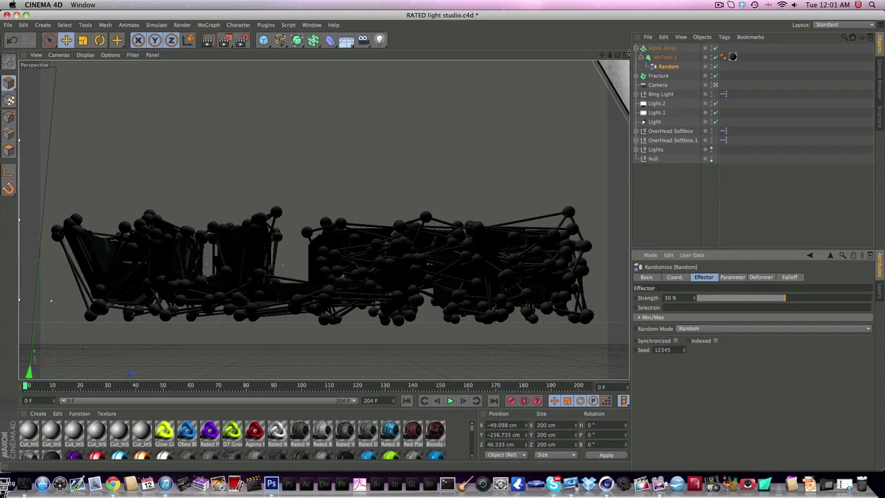
Move MoText.1 slightly back along Z in the Top view and select the Fracture object to compare their positions
click(626, 54)
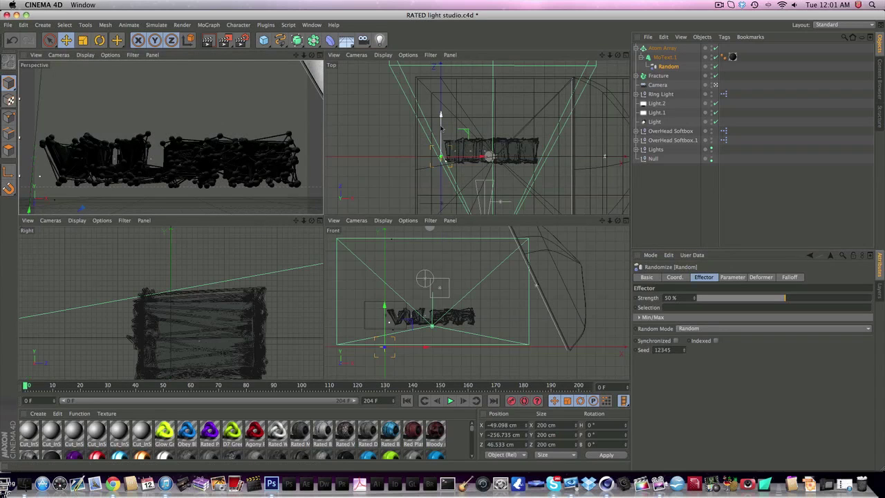
click(444, 126)
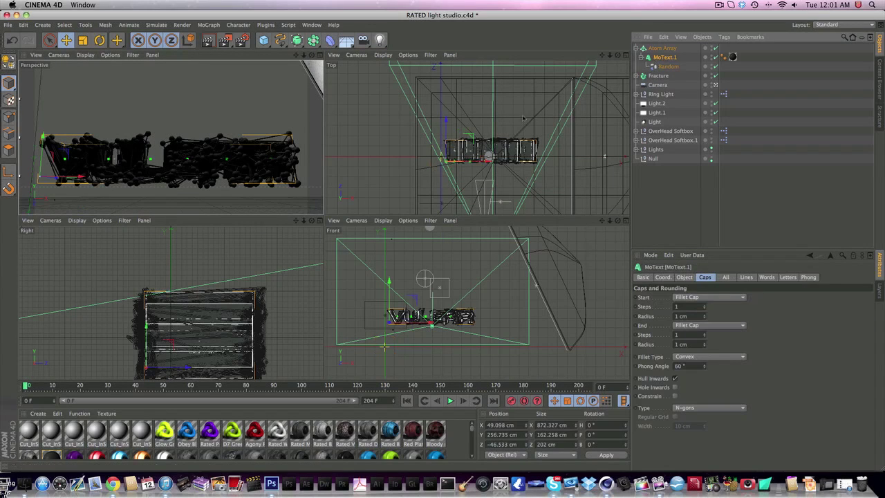
drag(446, 119, 446, 121)
click(655, 76)
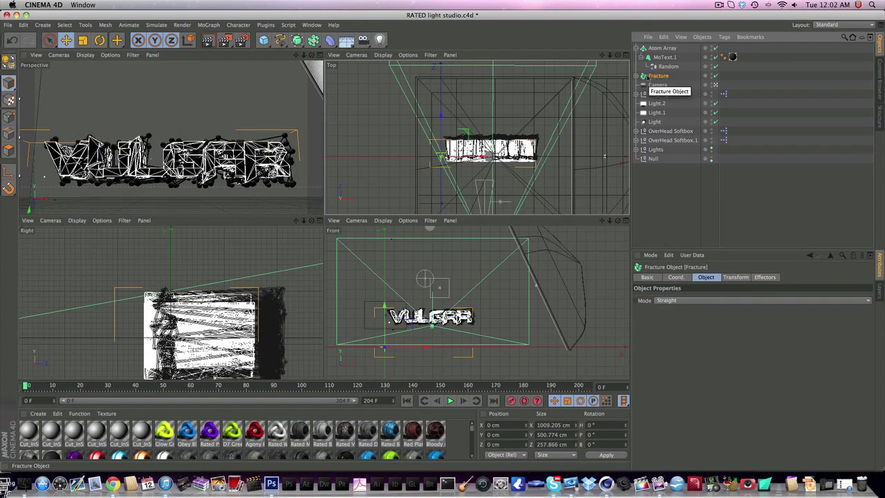
Set the strength of the Random effector under MoText.1 to 100%
click(662, 67)
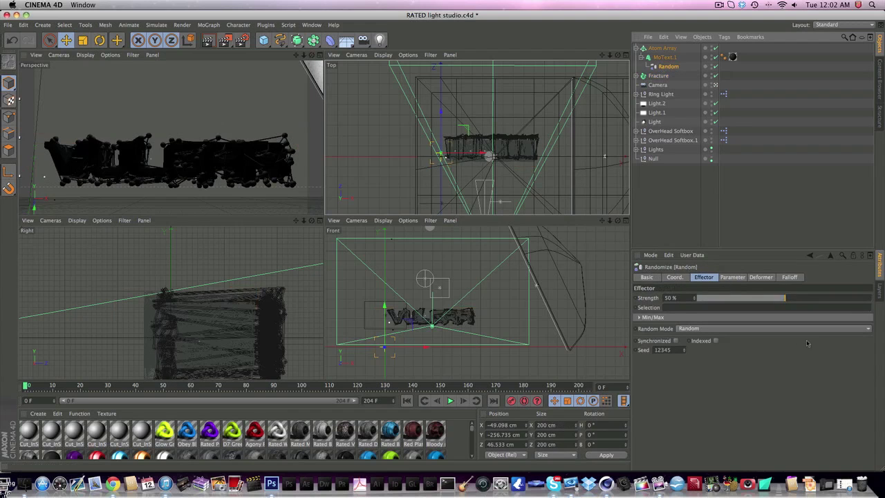
drag(679, 297, 644, 298)
text(100)
key(Return)
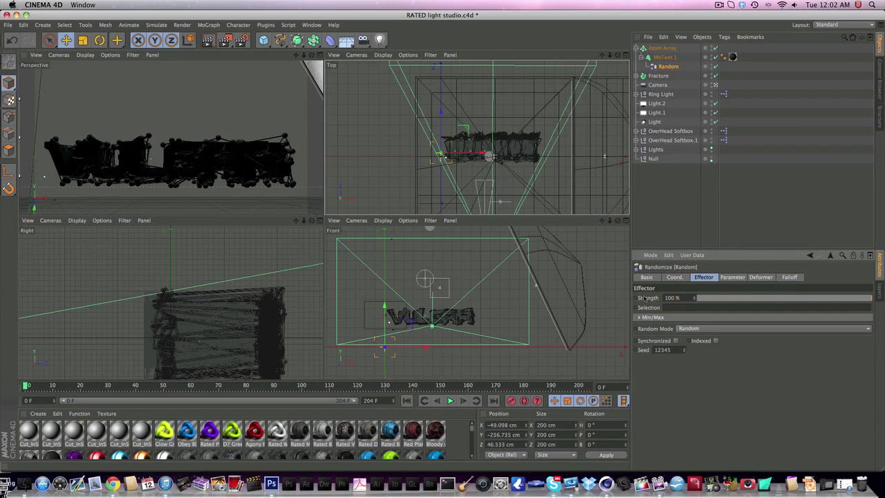
Try the Random effector's Synchronized and Indexed options, switching each on and off again
click(676, 341)
click(676, 341)
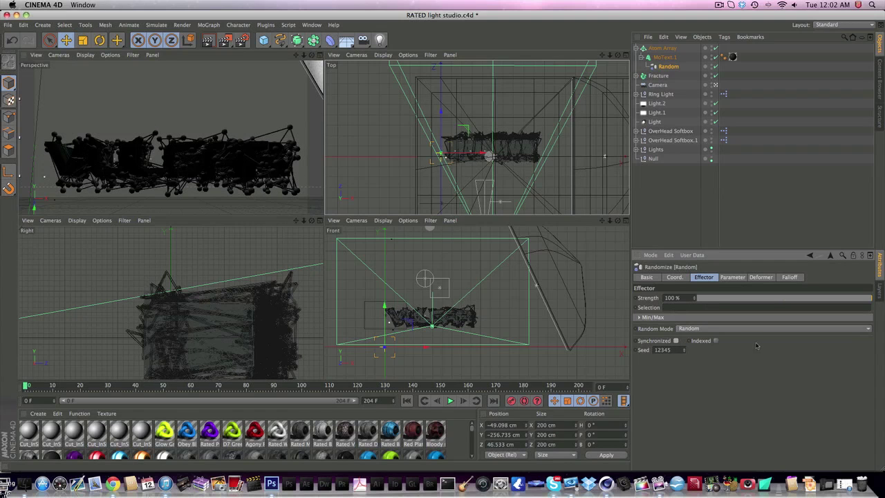
click(716, 341)
click(716, 341)
Compare the Random effector's Noise, Gaussian, Sorted and Turbulence modes and return it to Random
click(688, 329)
click(686, 357)
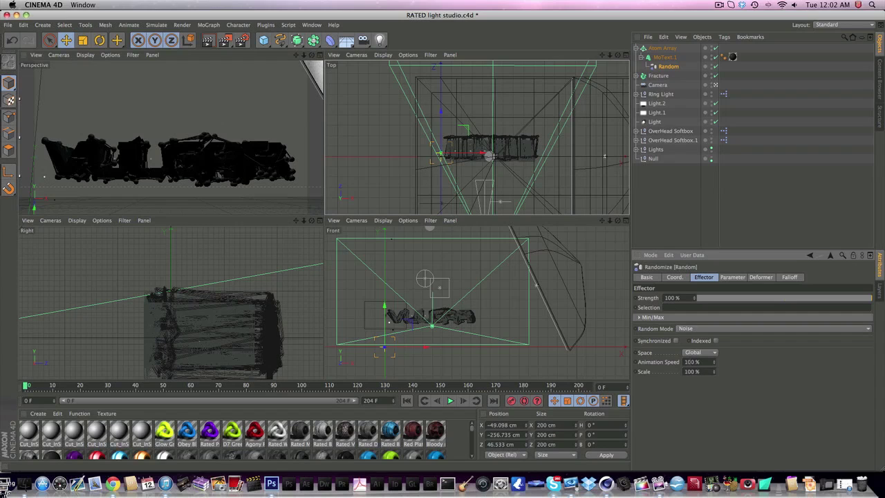
click(697, 329)
click(699, 347)
click(698, 329)
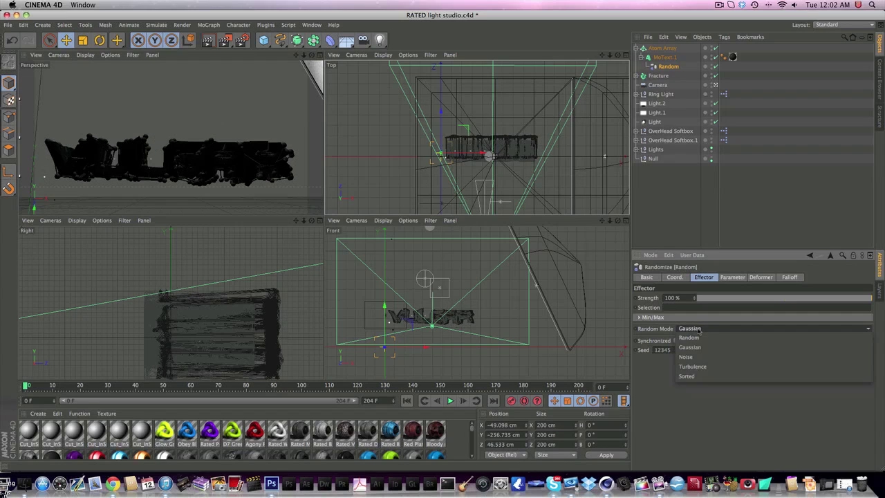
click(693, 376)
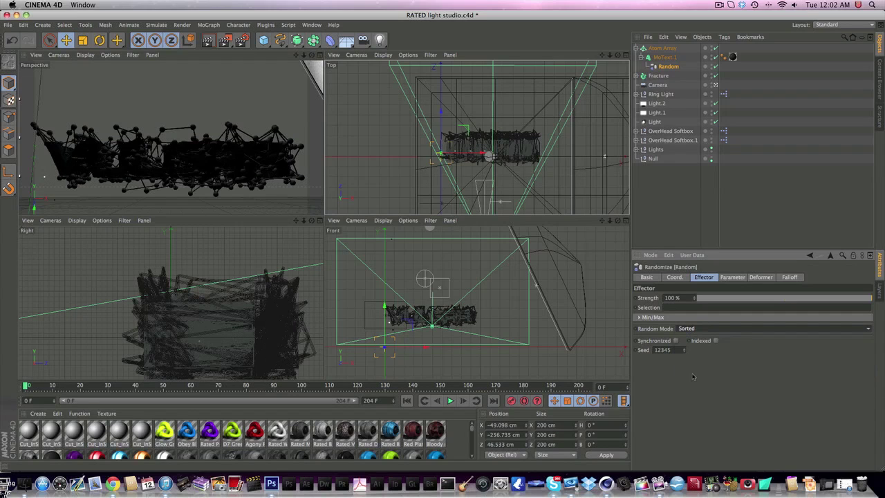
click(695, 329)
click(692, 366)
click(697, 329)
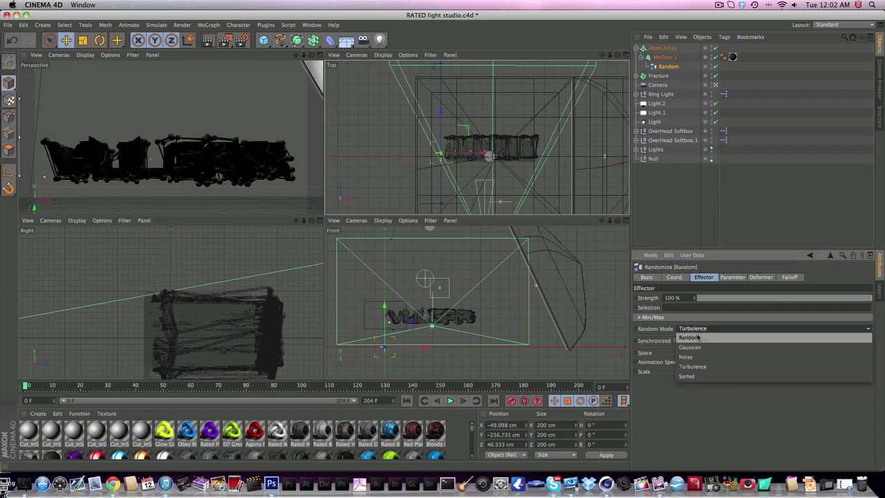
click(698, 337)
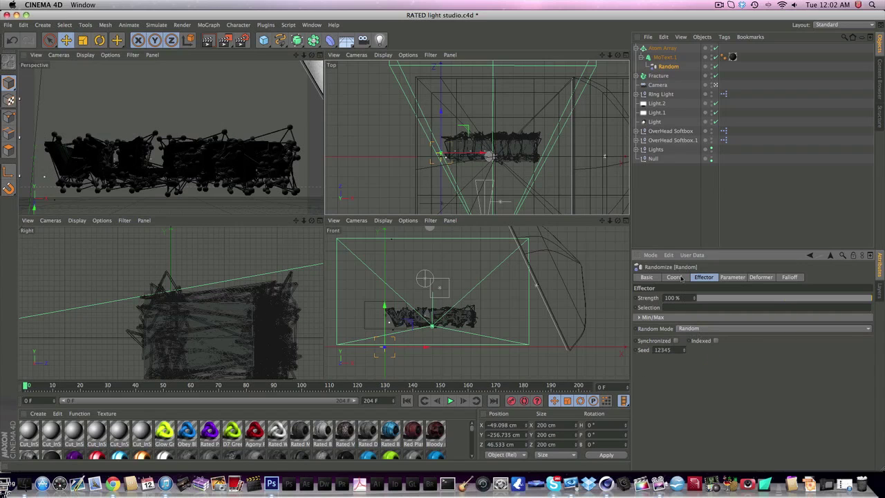
Maximize the Perspective view and render it, continuing despite the missing softbox textures
click(318, 54)
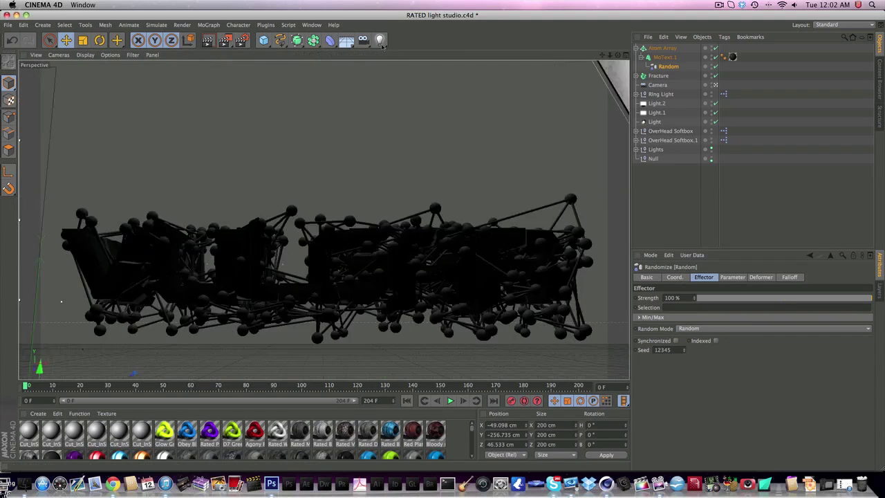
click(208, 40)
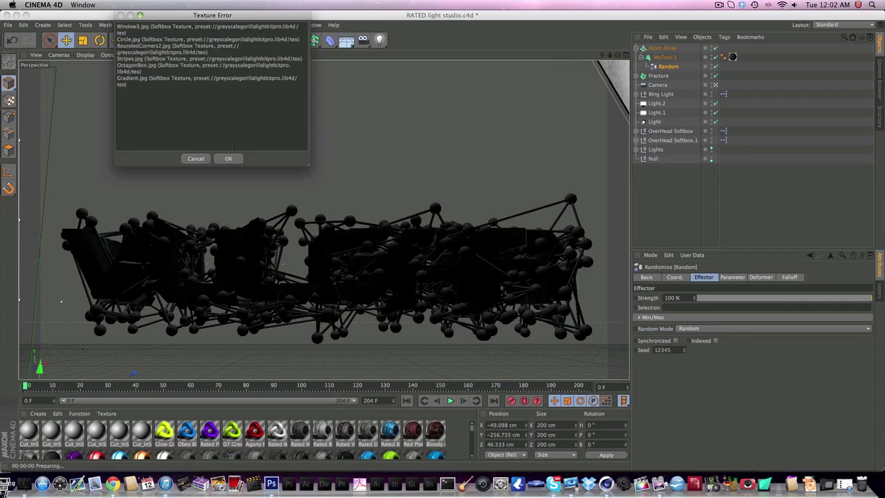
click(228, 158)
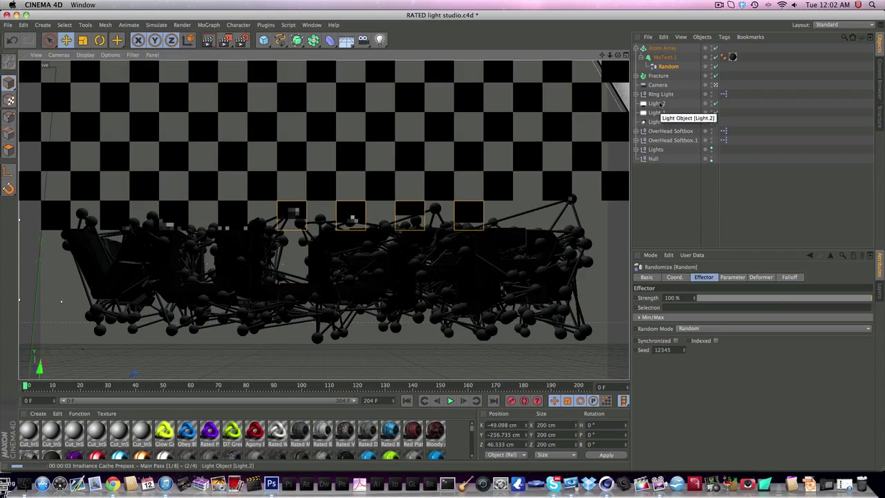
Collapse the Atom Array, apply the blue Obey material to it and render the Perspective view again
click(636, 48)
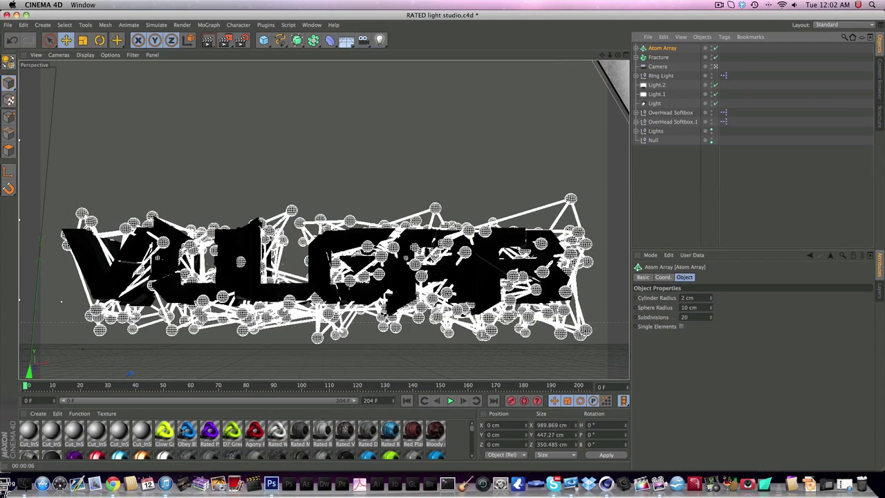
drag(182, 431, 676, 51)
click(670, 50)
click(660, 67)
click(662, 48)
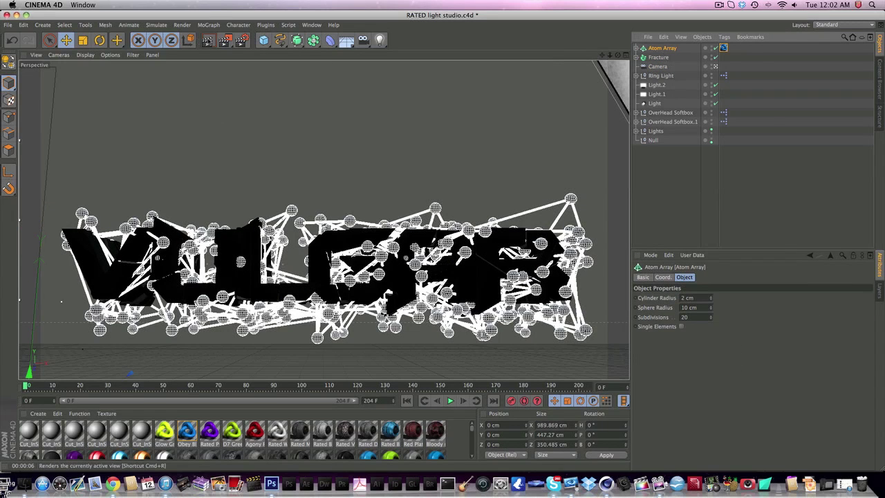
click(207, 41)
click(224, 158)
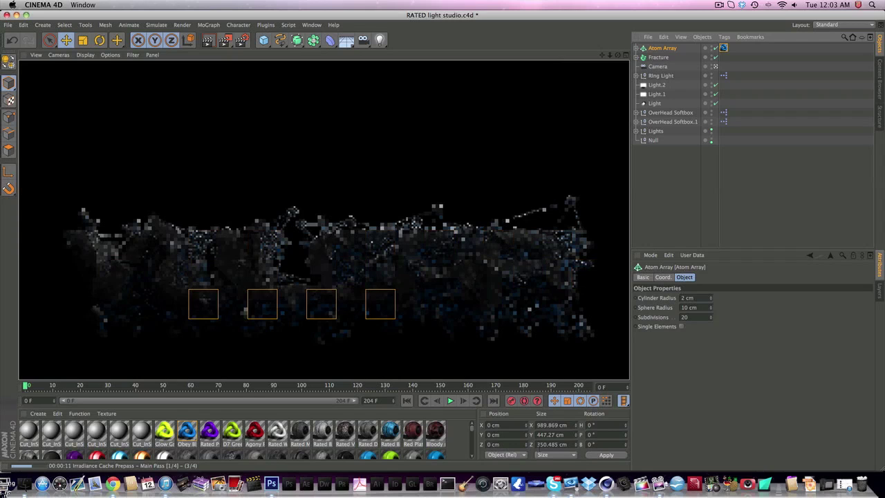
click(719, 5)
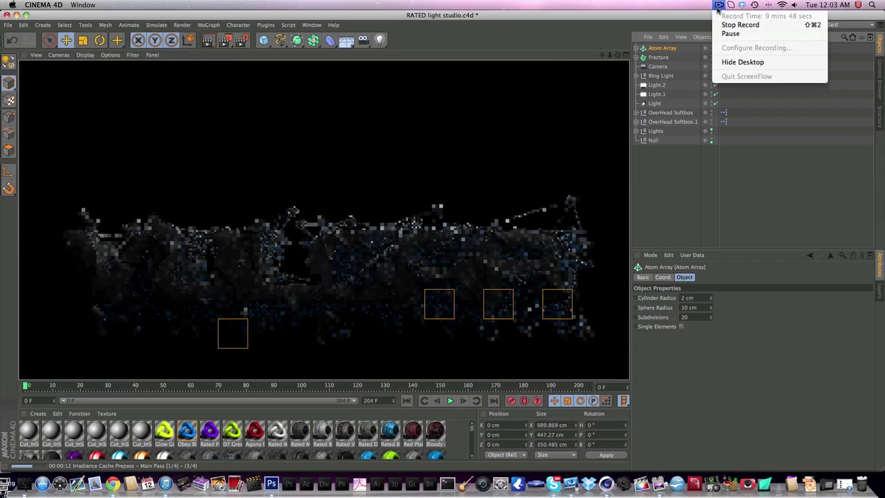
click(719, 5)
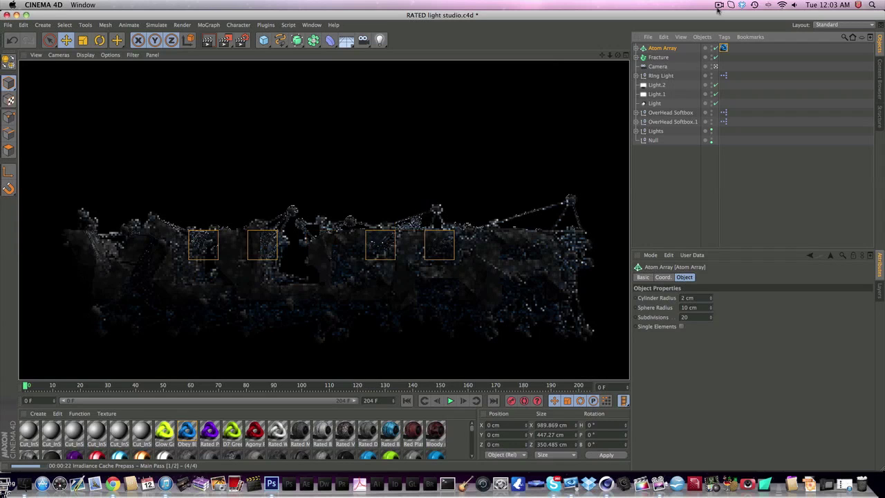
Stop the preview render and review the RATED render setting's Save options for the regular image
click(657, 58)
click(658, 50)
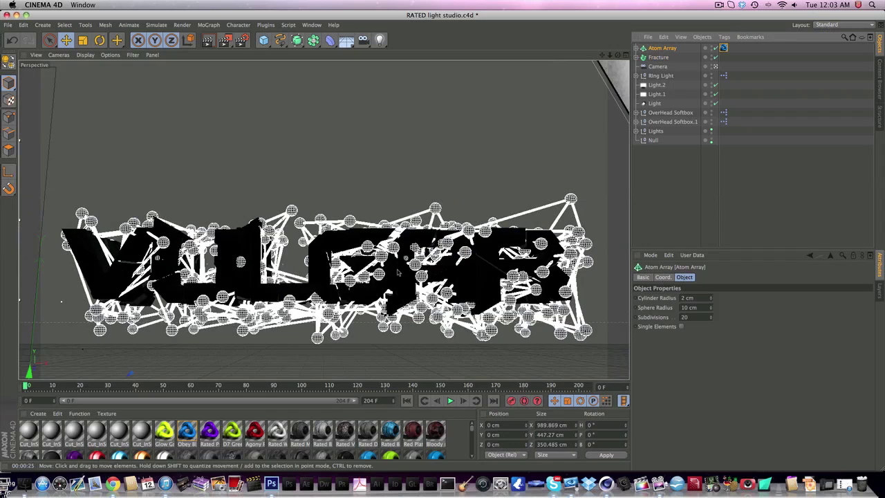
click(240, 42)
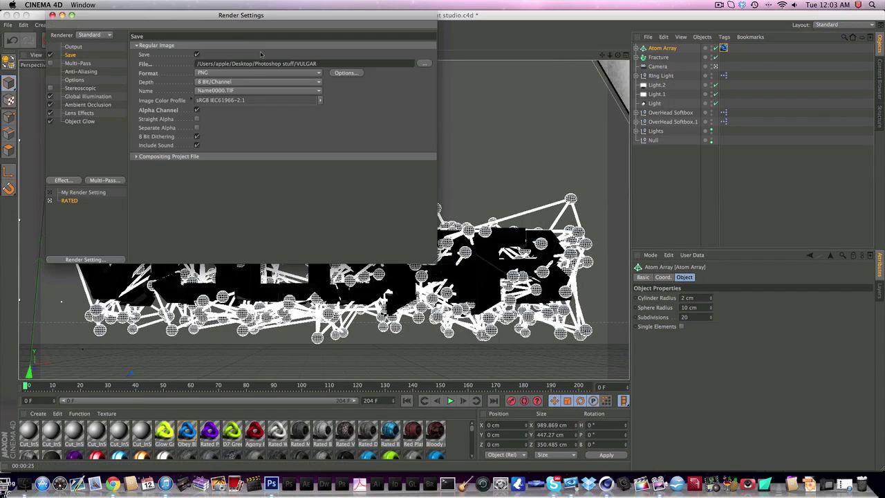
click(52, 15)
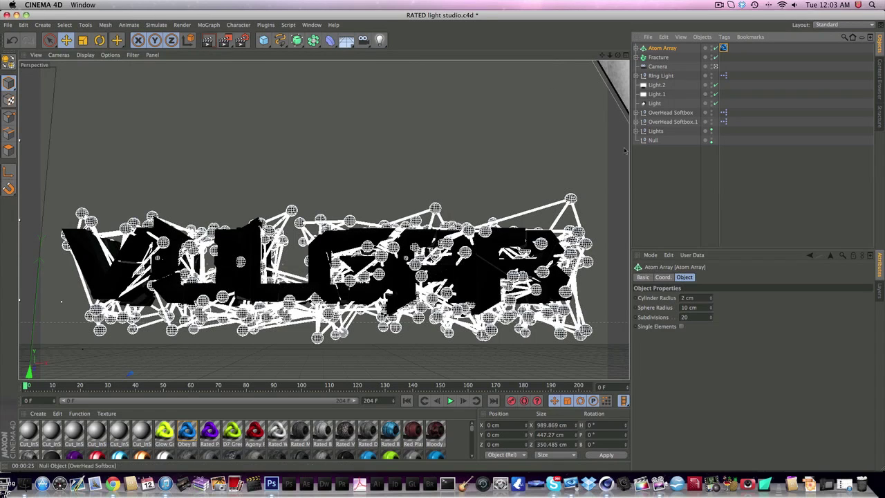
Switch to Photoshop, delete the styled Layer 0, show the Original layer and nudge its text slightly down and right
click(253, 462)
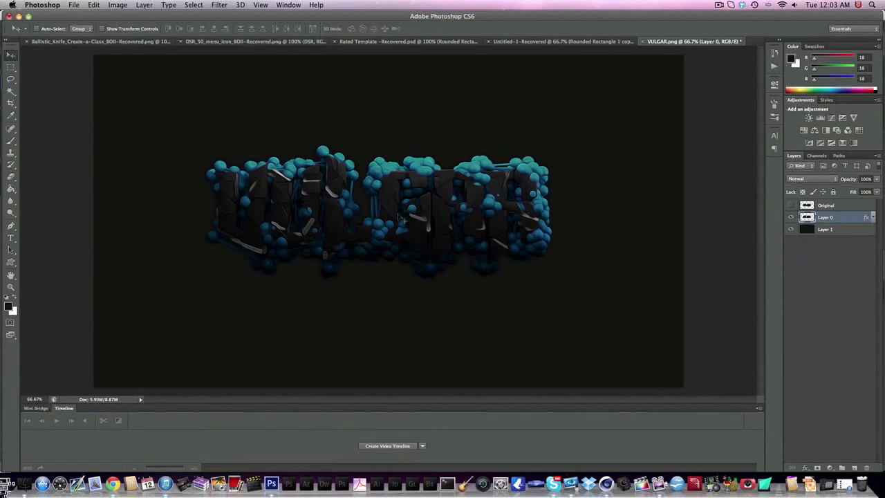
key(Delete)
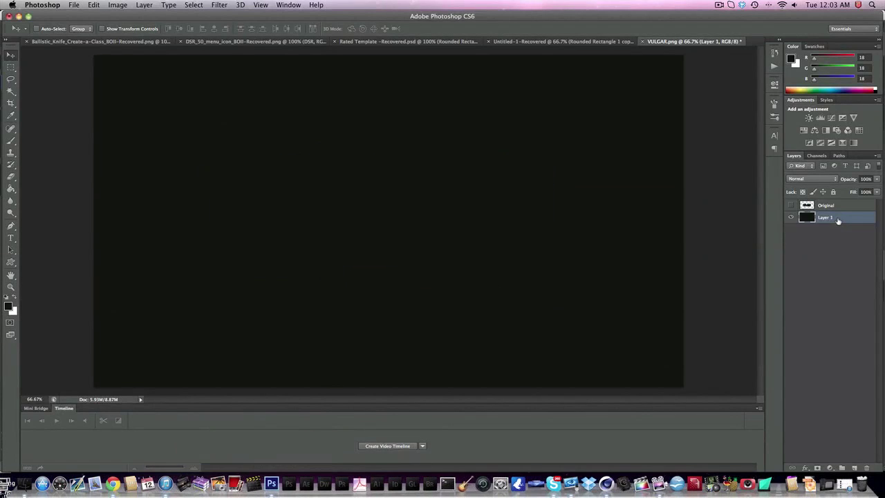
click(835, 206)
click(792, 205)
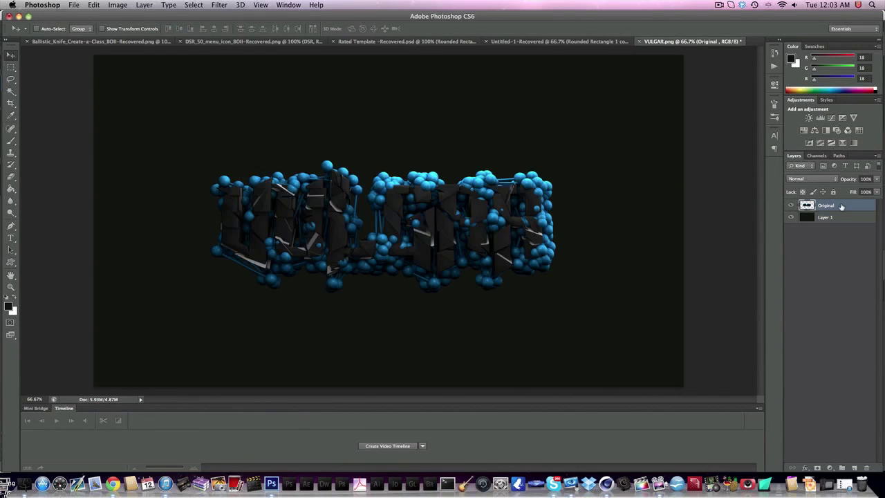
mouse_move(435, 237)
mouse_down()
mouse_move(446, 237)
mouse_move(441, 244)
mouse_up()
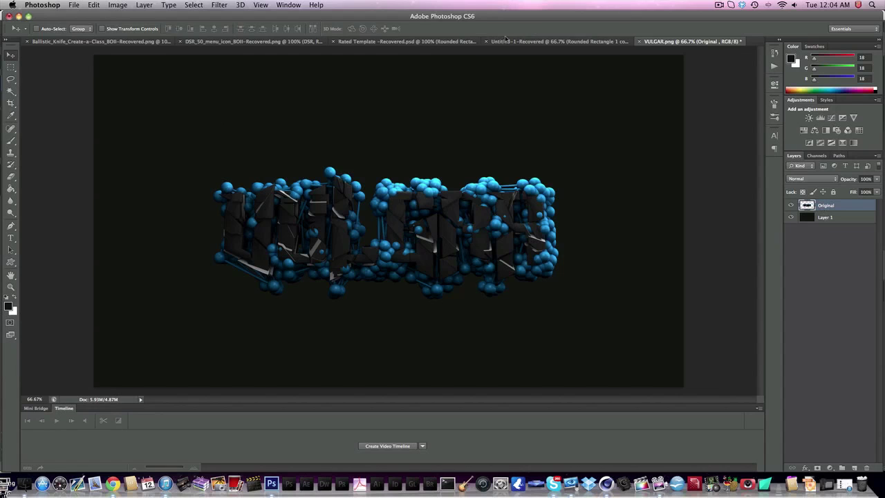
Duplicate the Original layer beneath itself, rename the duplicate COOL ONE and hide Original
click(789, 206)
click(789, 206)
alt+drag(806, 205, 827, 218)
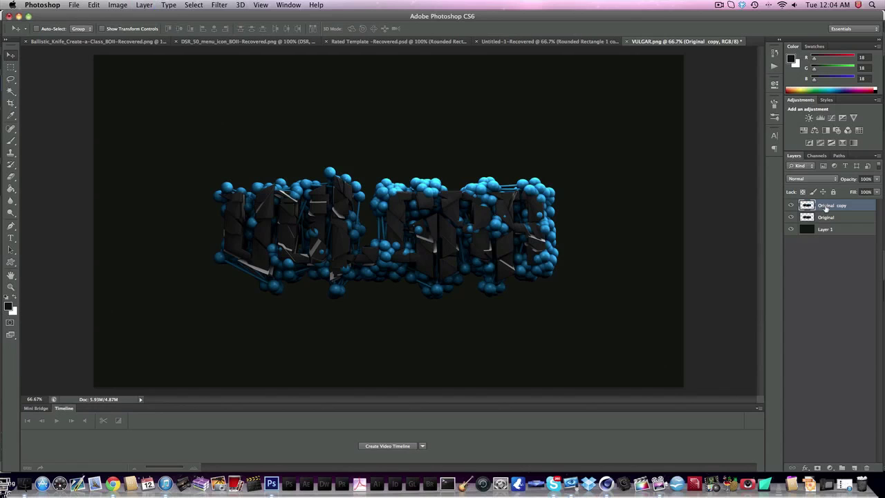
double_click(828, 218)
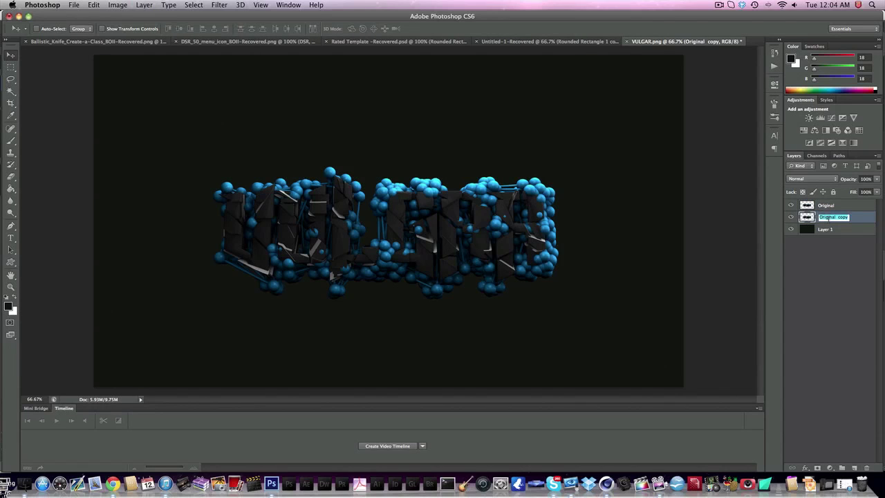
text(cOOL ONE)
key(Return)
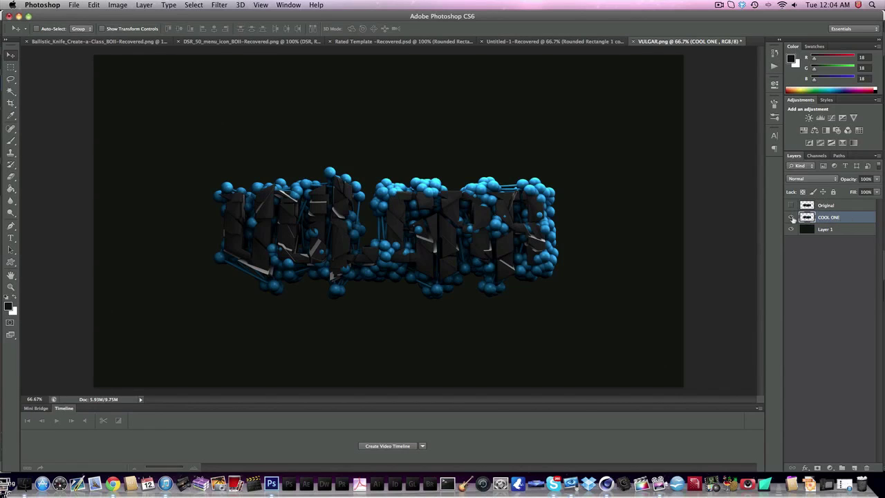
Duplicate the COOL ONE layer and check the duplicate by switching its visibility off and on
key(super+j)
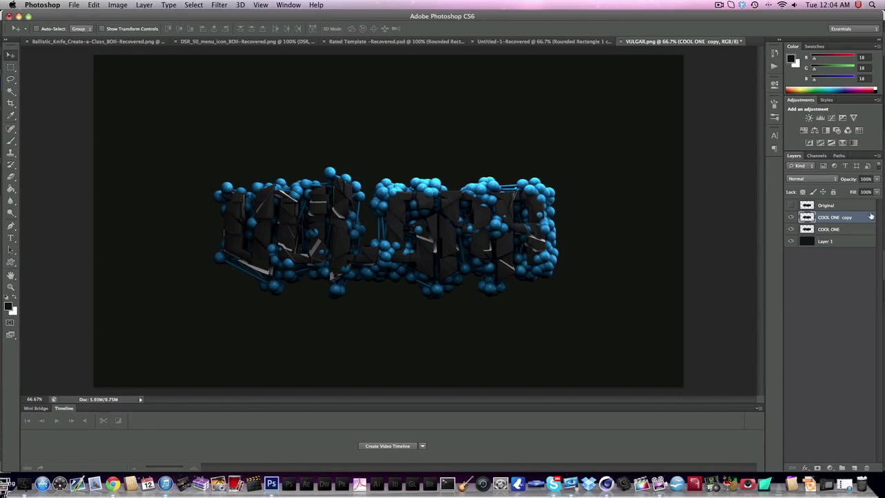
click(791, 217)
click(791, 218)
Apply the Glowing Edges filter to the COOL ONE copy with edge width 1, edge brightness 7 and smoothness 9
click(219, 5)
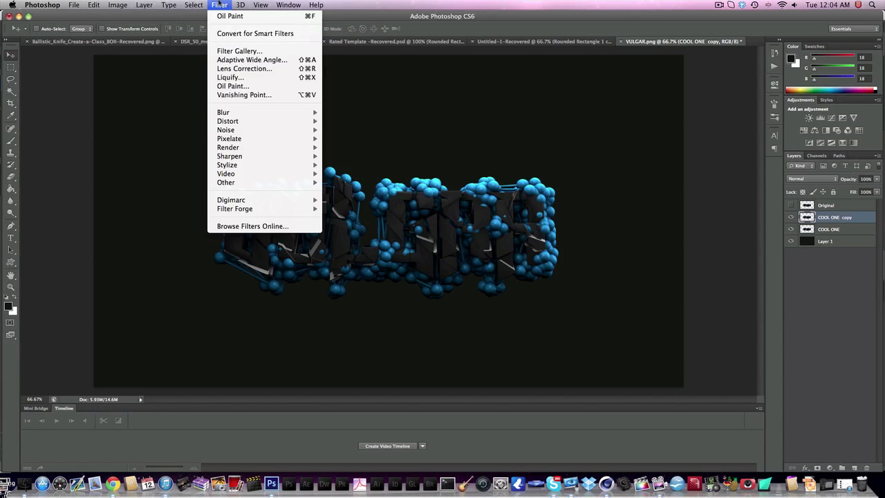
click(242, 52)
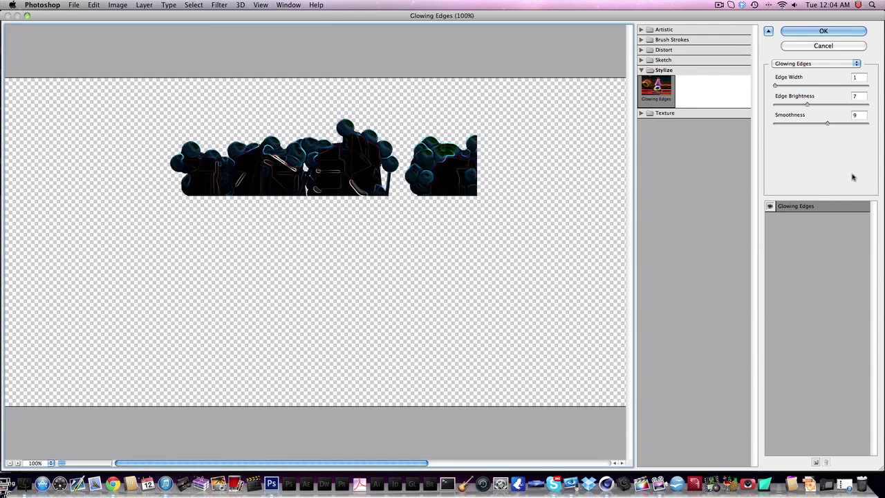
drag(412, 197, 347, 197)
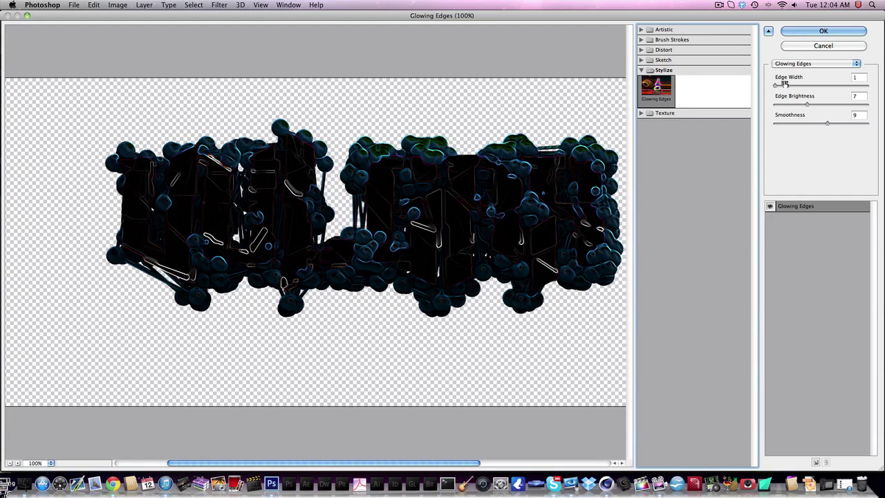
click(795, 64)
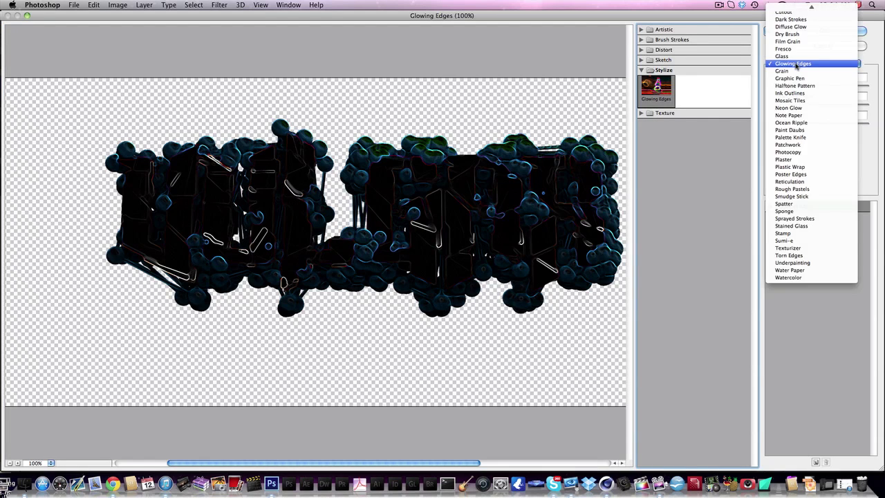
click(794, 63)
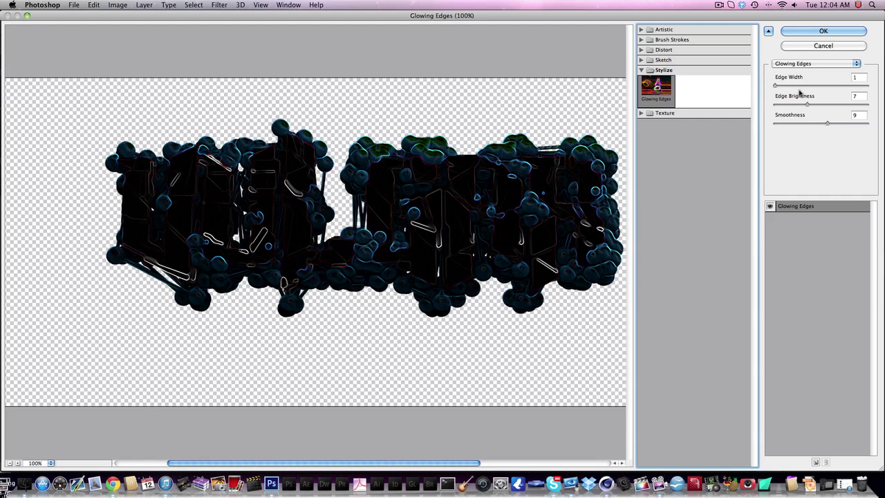
drag(806, 103, 806, 125)
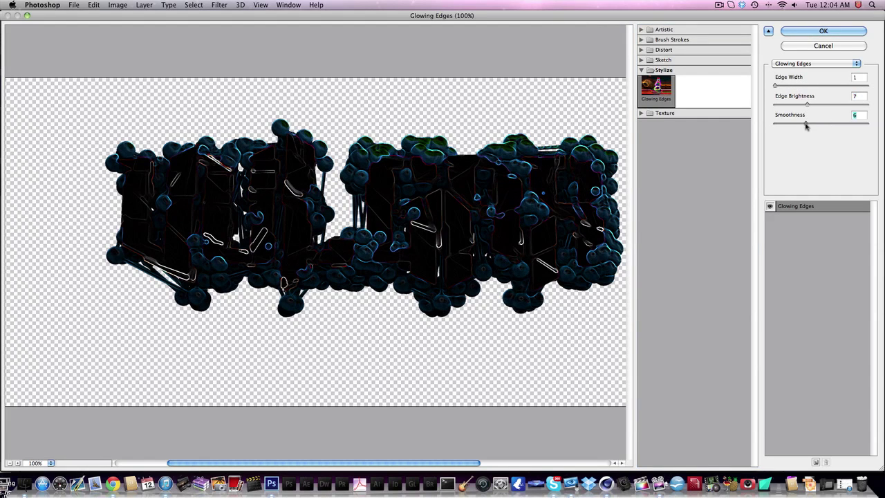
text(9)
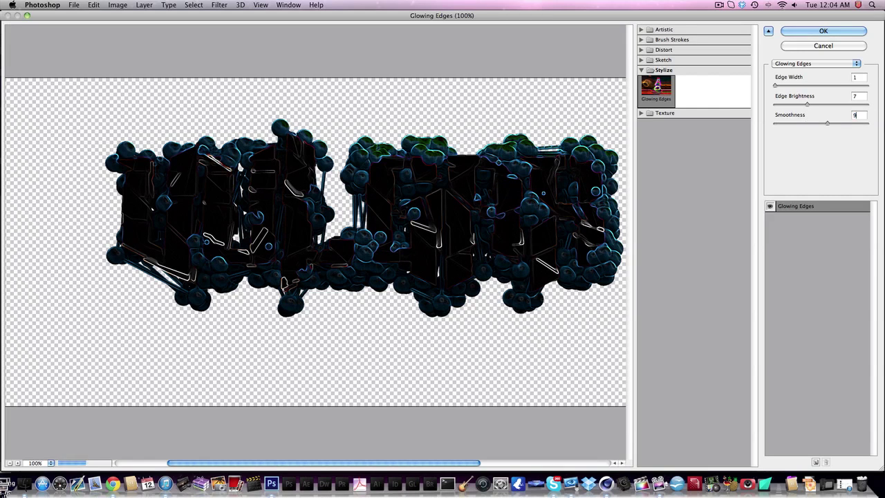
click(823, 31)
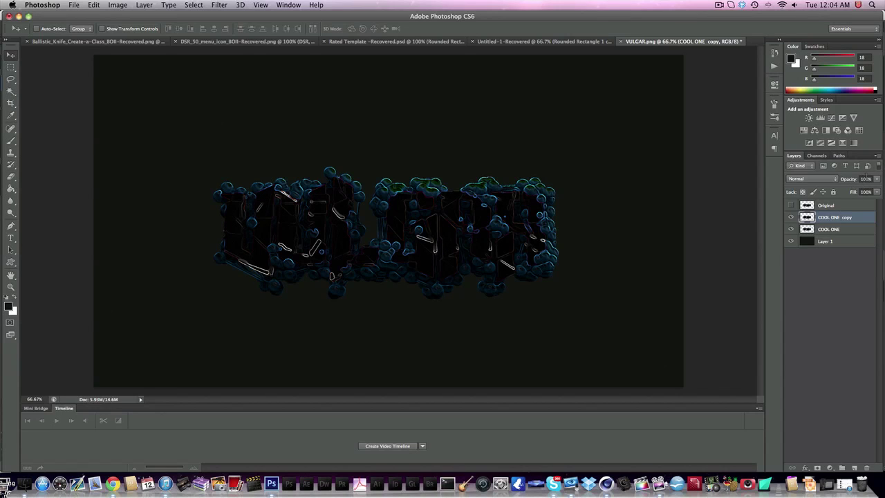
Try 35% and 50% opacity on the Glowing Edges copy and settle on 40%
click(865, 178)
text(40)
key(Return)
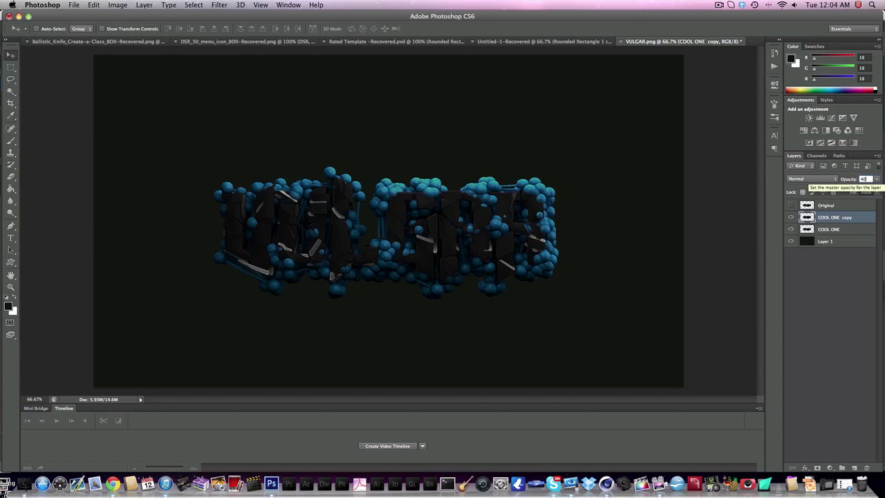
text(35)
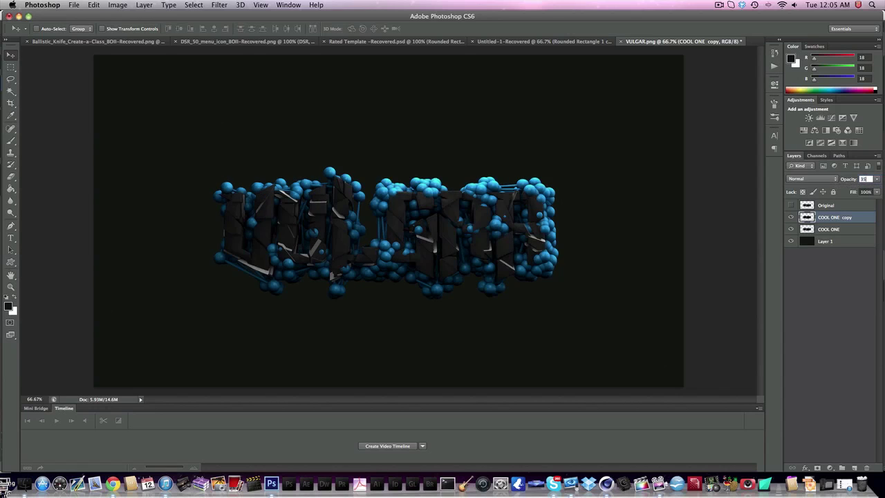
text(50)
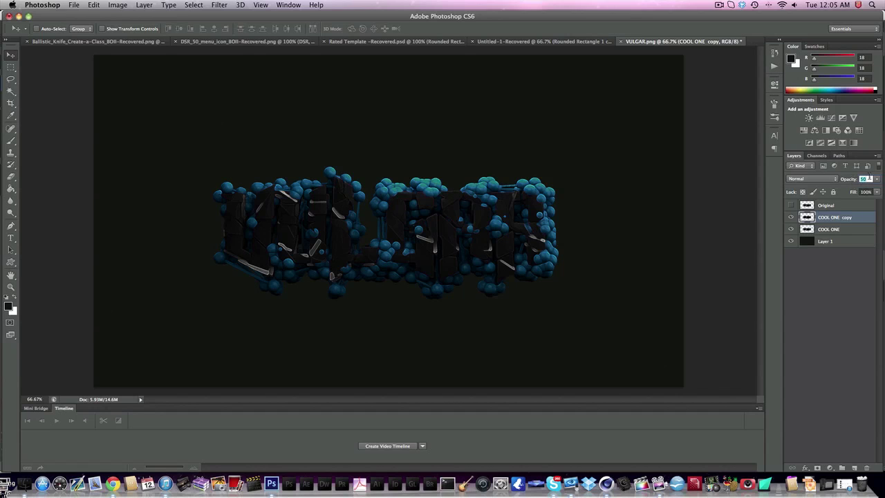
text(40)
key(Return)
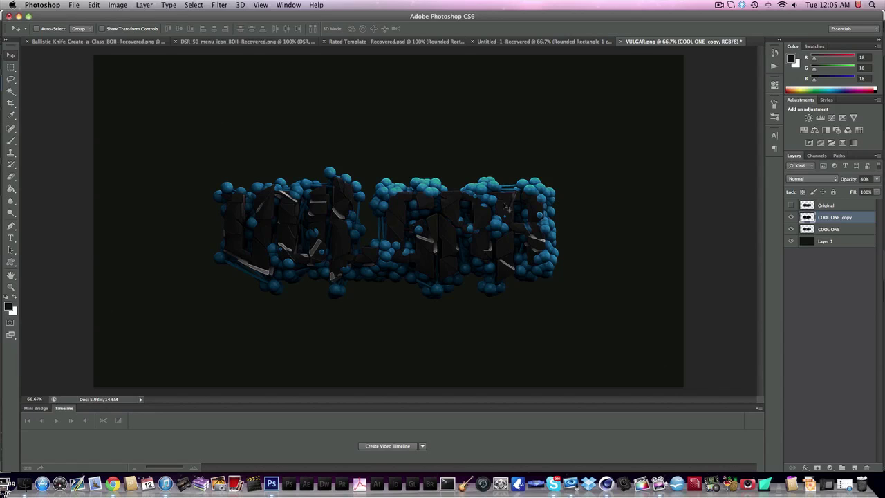
Merge the Glowing Edges copy down into COOL ONE and move the merged text slightly up and left
right_click(842, 219)
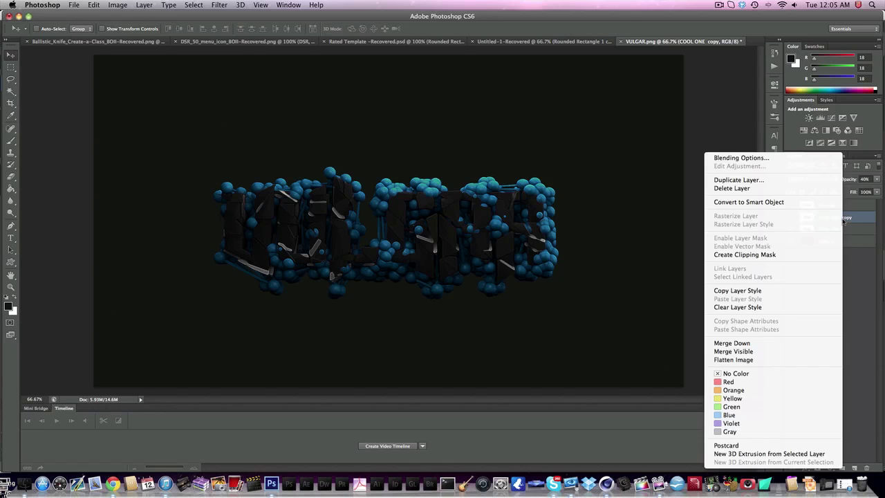
click(880, 291)
right_click(828, 216)
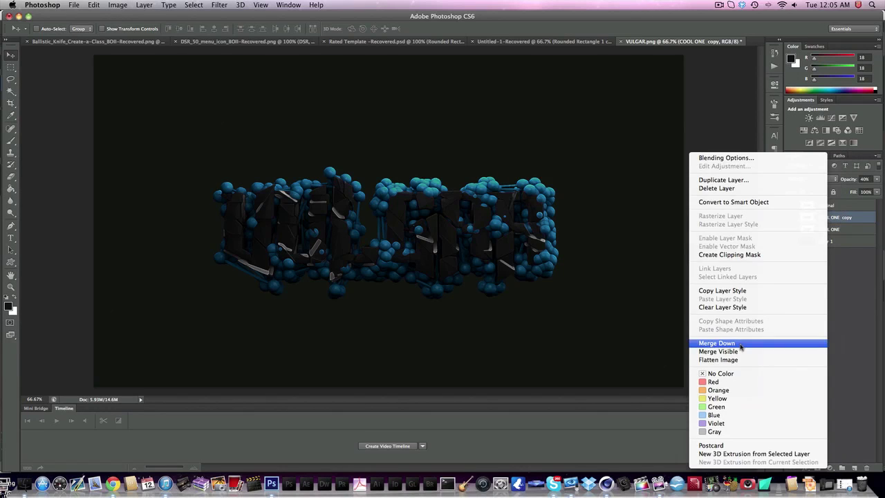
click(741, 341)
click(790, 217)
click(790, 217)
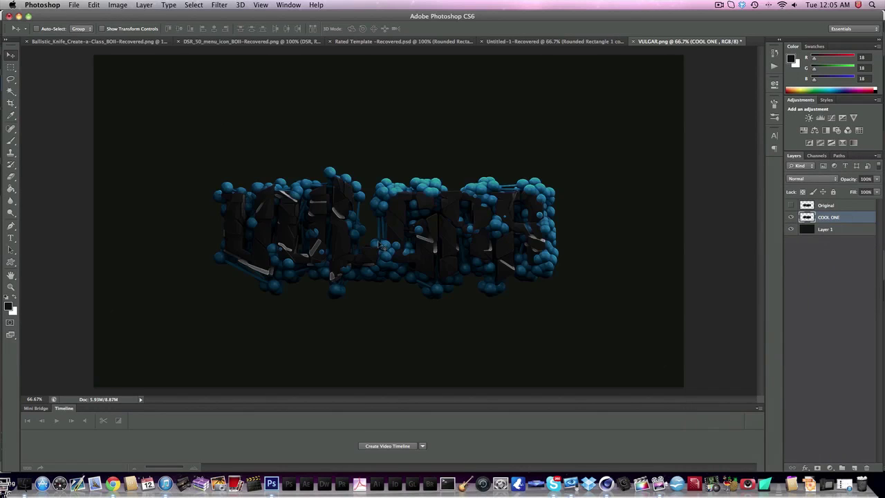
drag(380, 246, 356, 228)
Apply the Oil Paint filter to COOL ONE with Stylization 4.26, Cleanliness 1.2 and Bristle Detail 1.65, and check the layer
click(193, 5)
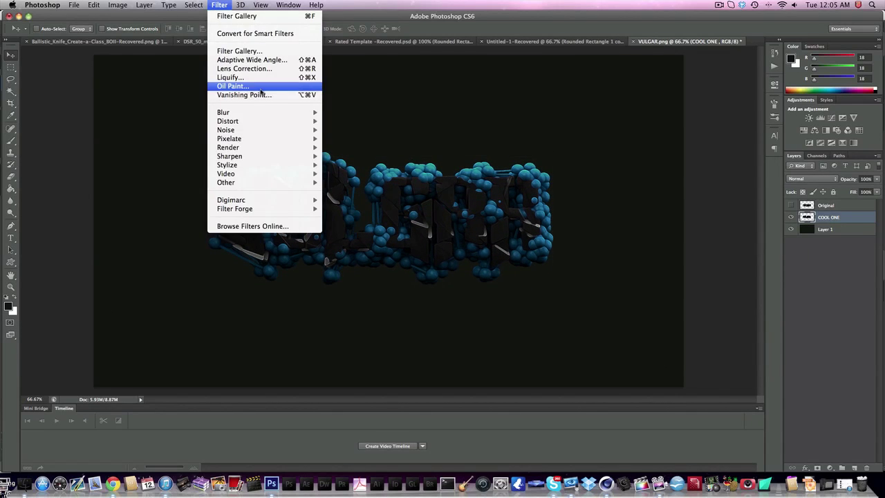
click(263, 89)
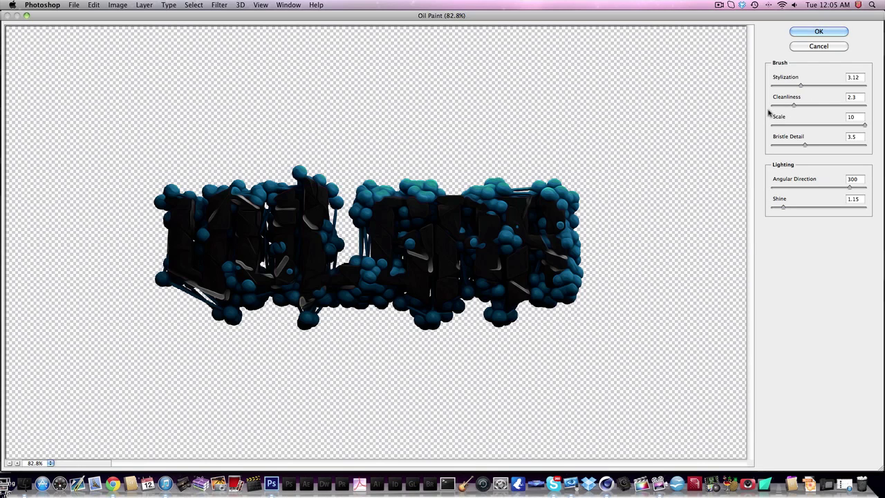
drag(784, 86, 813, 88)
mouse_move(785, 108)
mouse_down()
mouse_move(808, 108)
mouse_move(783, 109)
mouse_up()
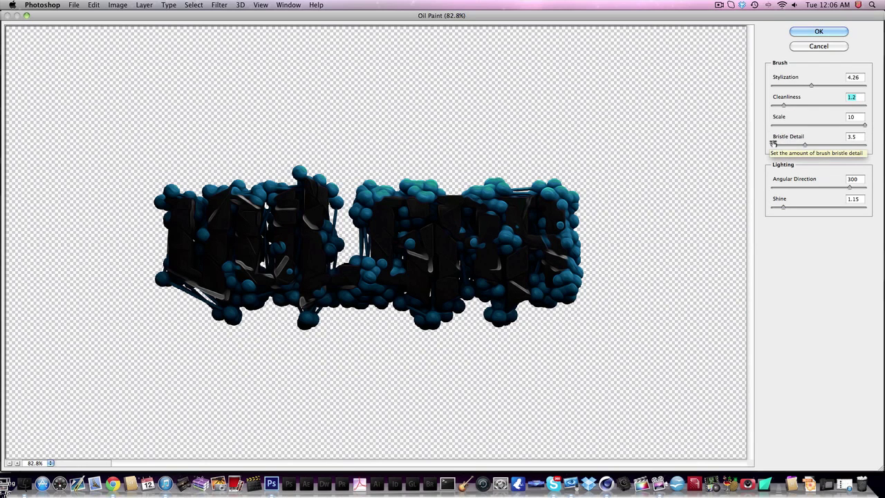
drag(803, 145, 884, 145)
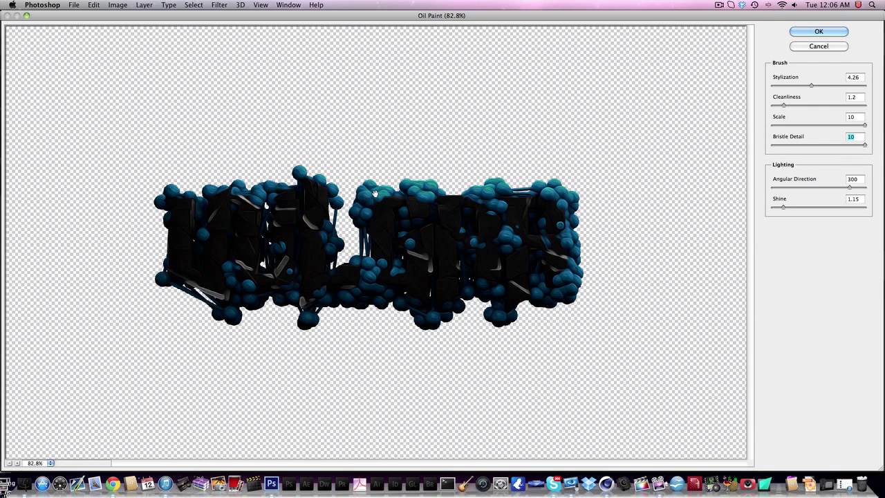
click(792, 146)
click(804, 145)
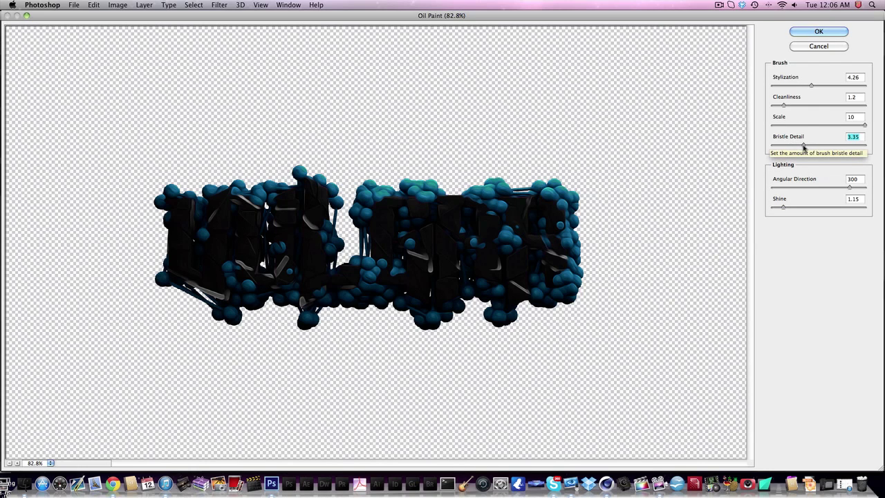
click(788, 145)
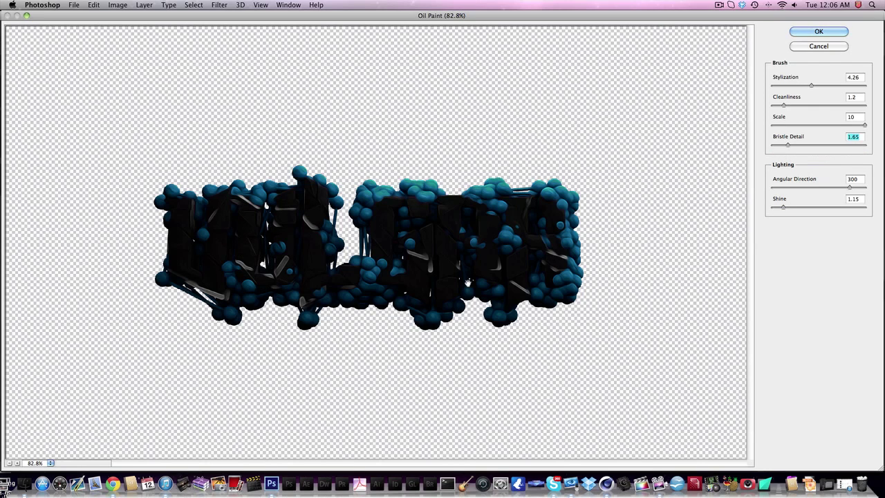
click(817, 33)
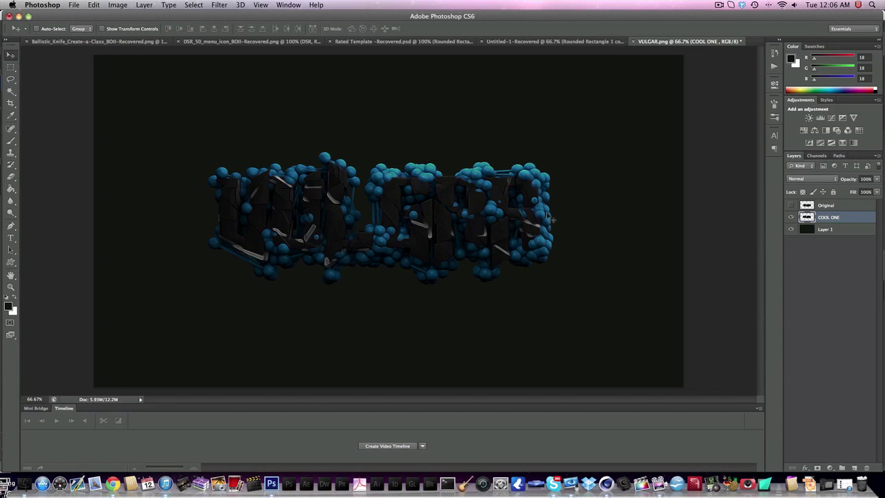
click(789, 217)
click(790, 218)
Add a Gradient Overlay to COOL ONE in Overlay blend mode, trying 50% opacity and settling on 75%
click(805, 468)
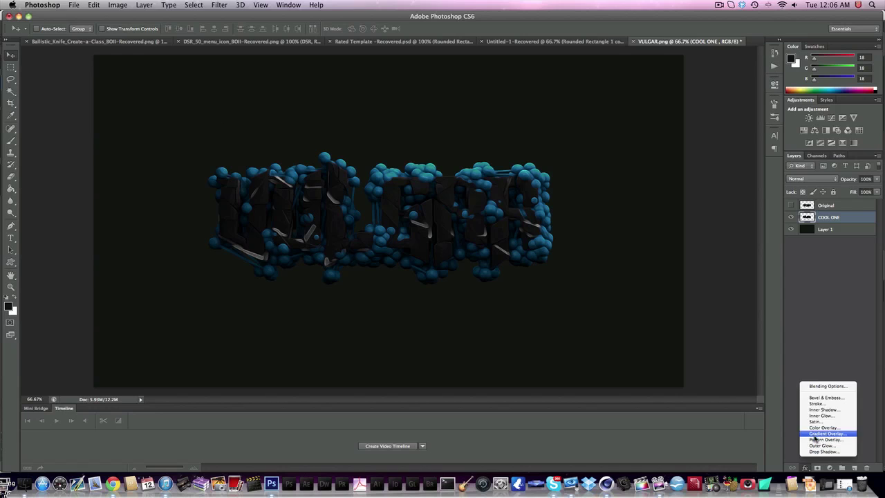
click(823, 438)
click(684, 146)
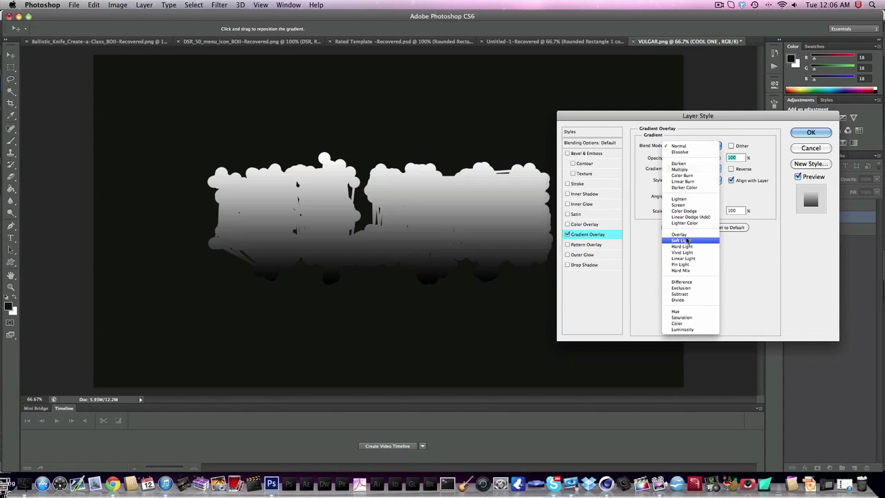
click(686, 238)
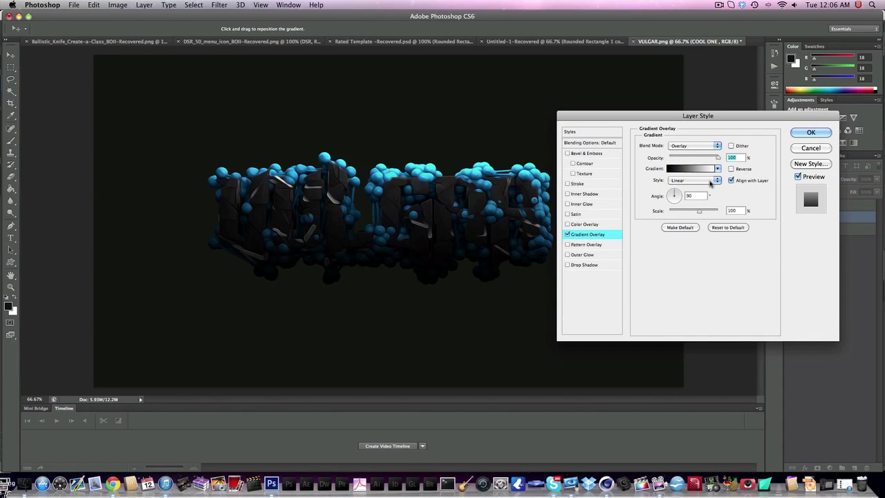
text(50)
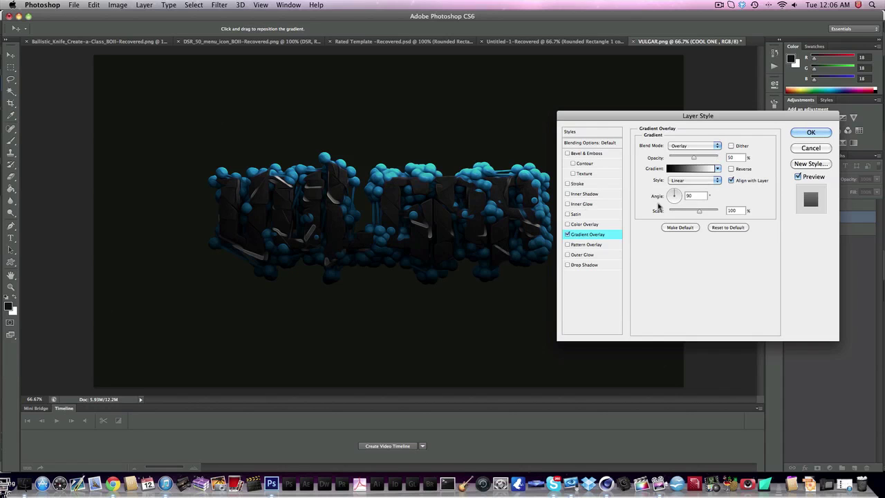
click(693, 158)
drag(694, 157, 705, 158)
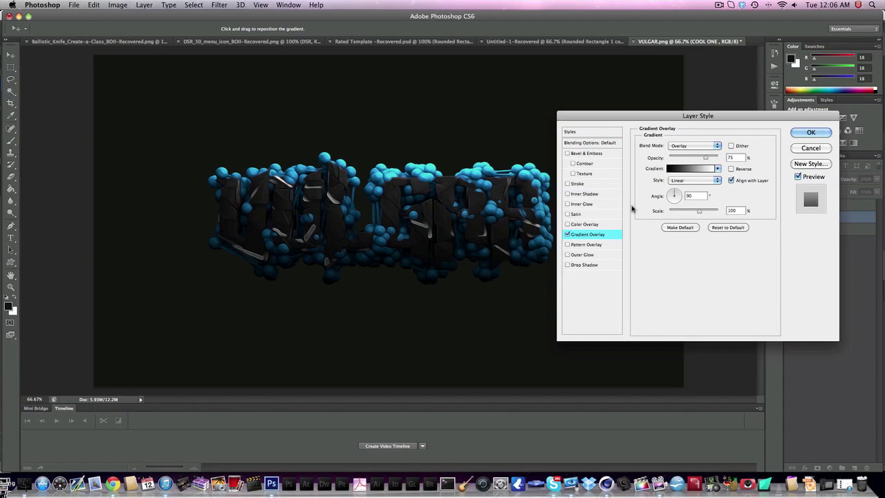
Add a Drop Shadow with a size of 20 px to COOL ONE and apply the layer style
click(581, 265)
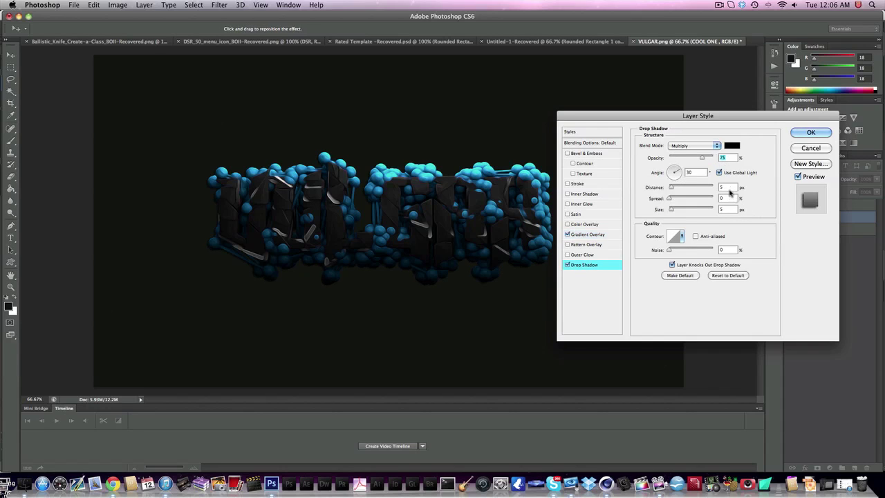
text(30)
drag(733, 209, 716, 209)
text(20)
drag(726, 158, 708, 160)
key(Return)
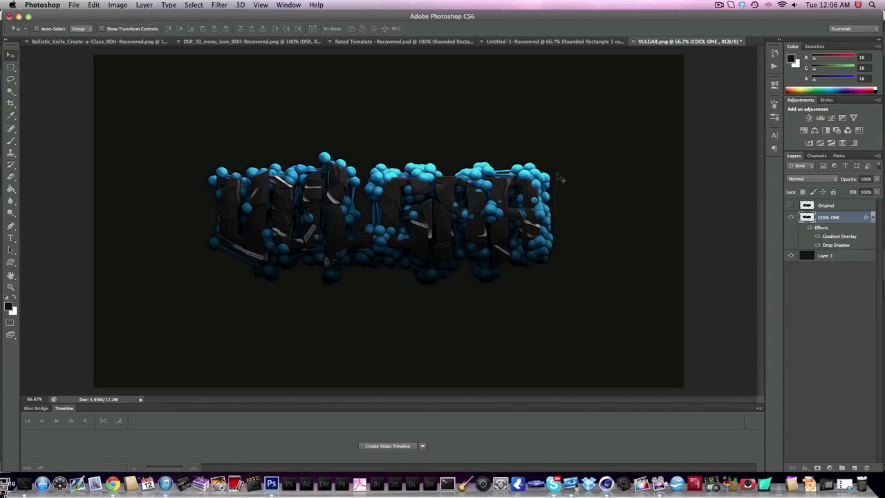
Move the text slightly up and left and rasterize COOL ONE's layer style into the layer
click(871, 217)
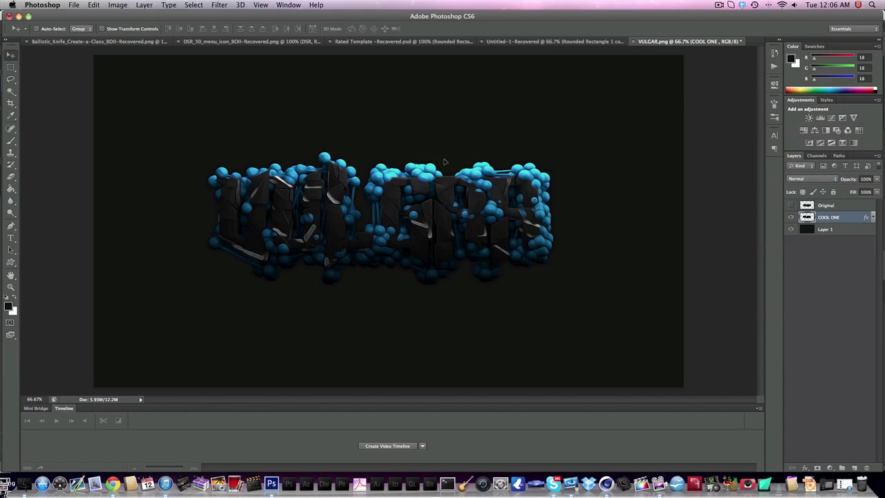
mouse_move(445, 162)
mouse_down()
mouse_move(454, 166)
mouse_move(448, 174)
mouse_up()
right_click(857, 219)
click(792, 225)
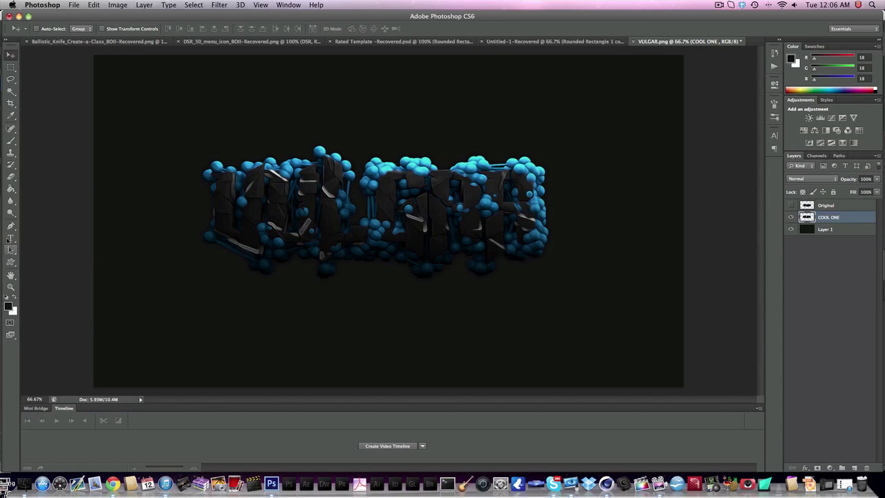
Smudge the lower-right edge of the VULGAR text downward using the Smudge tool with a 44 px textured brush tip
click(10, 209)
click(10, 201)
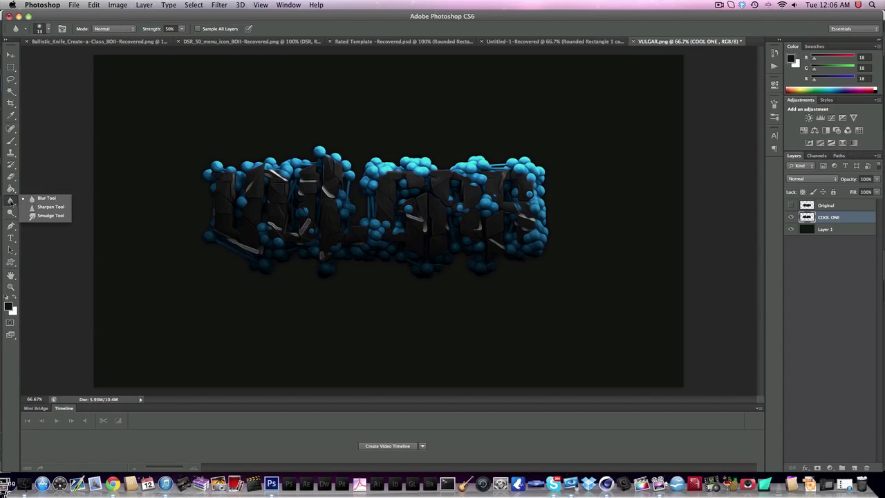
click(48, 215)
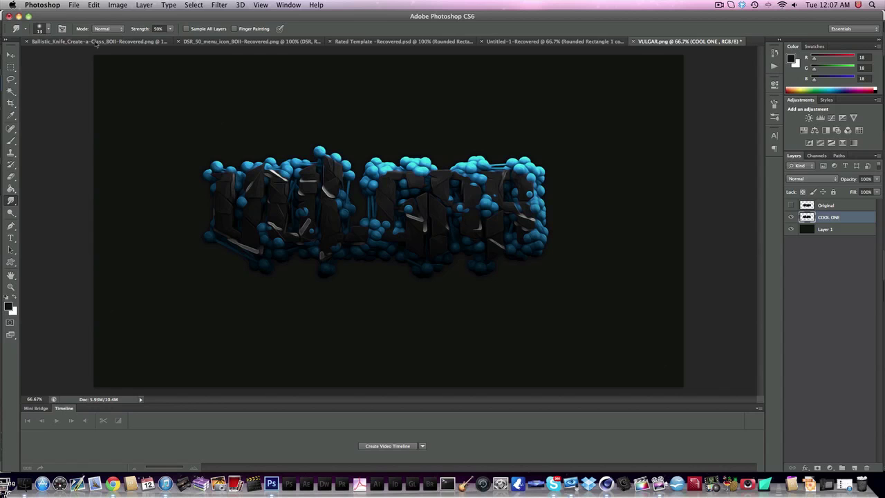
click(48, 29)
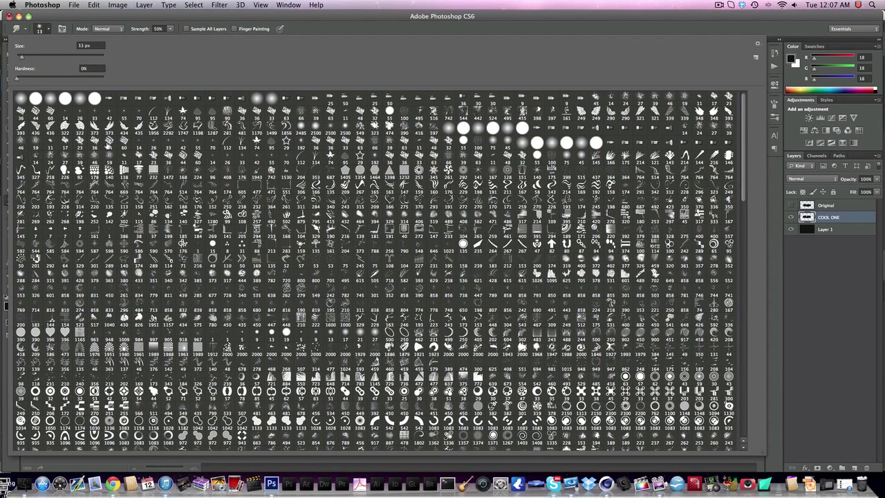
click(108, 144)
click(118, 18)
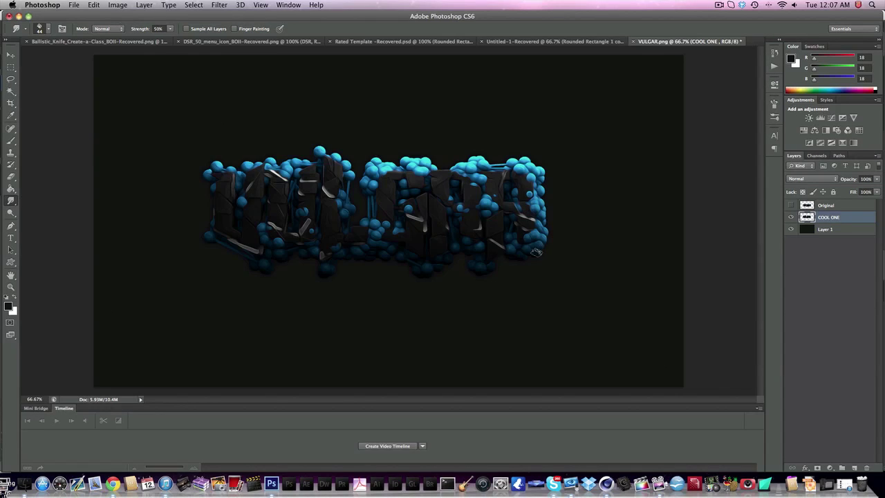
drag(536, 253, 539, 289)
Reposition the smudged COOL ONE text on the canvas, leaving it slightly above and left of the center
click(10, 56)
drag(356, 202, 380, 195)
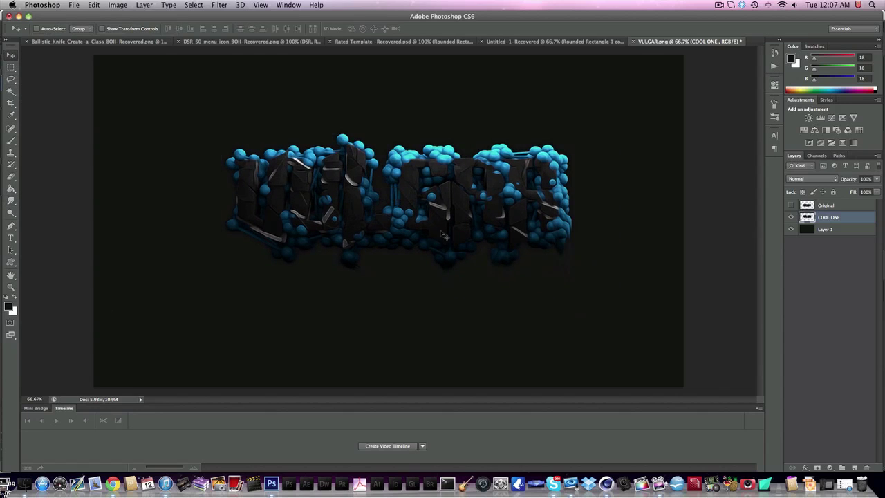
drag(565, 224, 557, 222)
drag(396, 198, 421, 209)
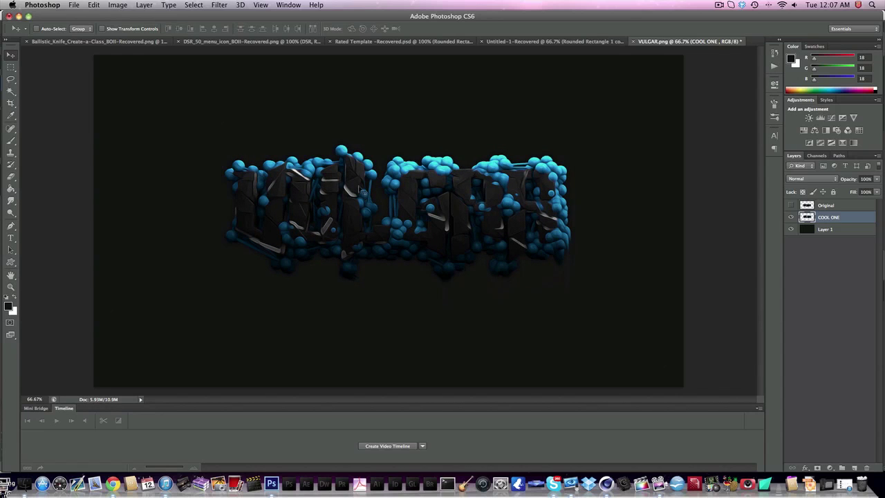
drag(266, 205, 333, 265)
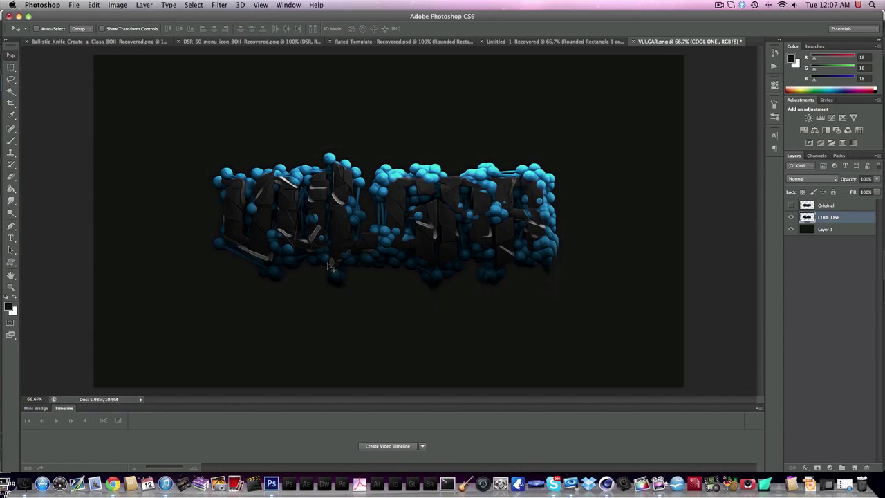
View the Rated Template document and return to VULGAR.png
click(453, 41)
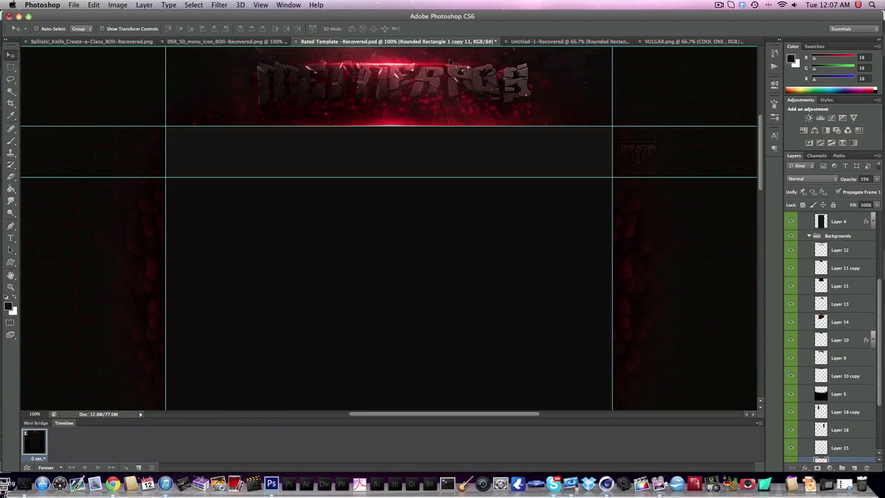
click(715, 42)
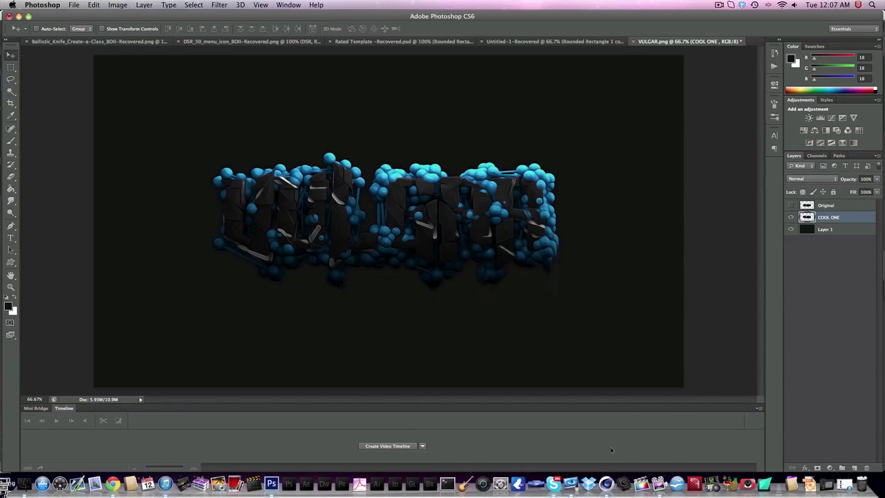
Switch to Cinema 4D and delete the Atom Array and Fracture objects from the light studio scene
click(780, 476)
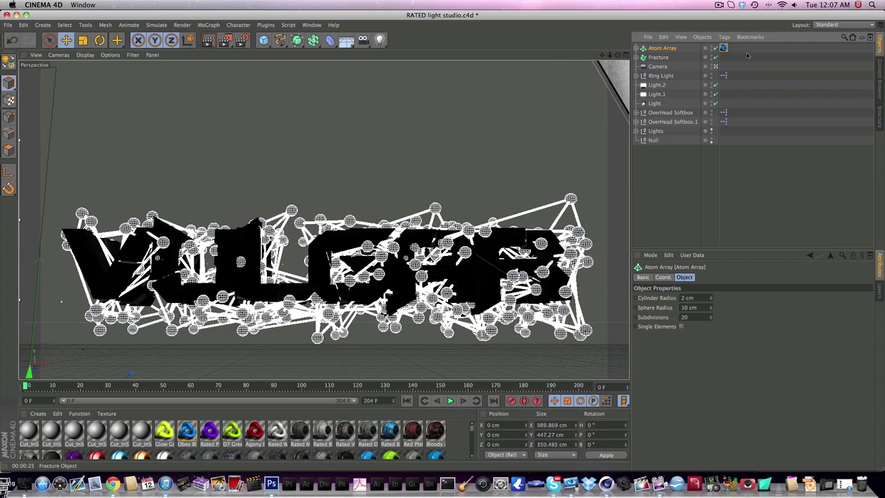
click(658, 57)
click(659, 48)
click(658, 56)
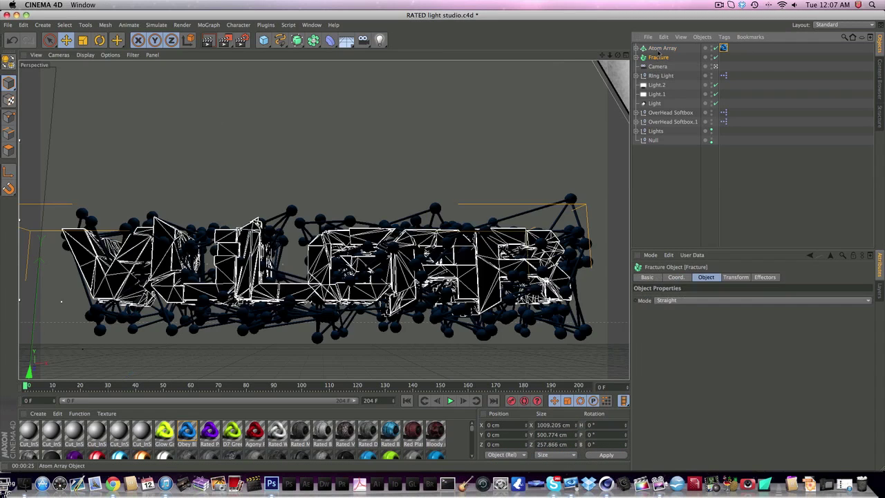
shift+click(659, 49)
key(Delete)
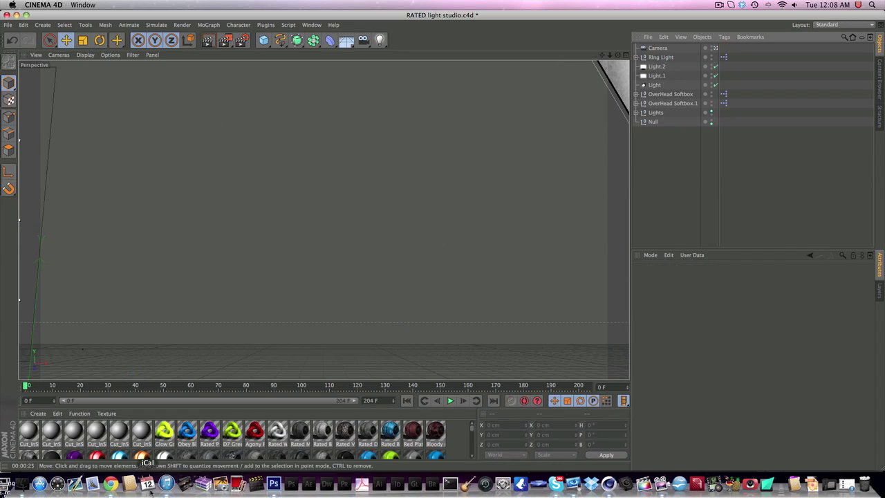
Switch to Photoshop, show the Original layer, and place the COOL ONE text above the Original text on the canvas
click(271, 483)
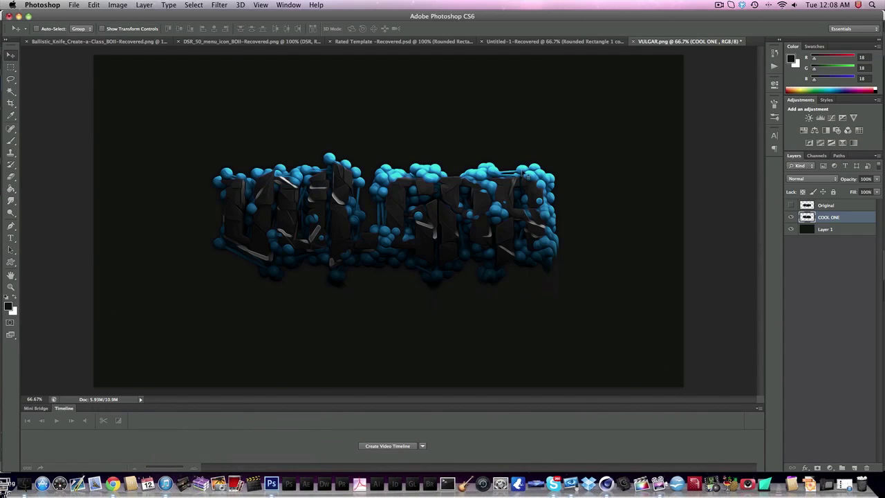
click(791, 205)
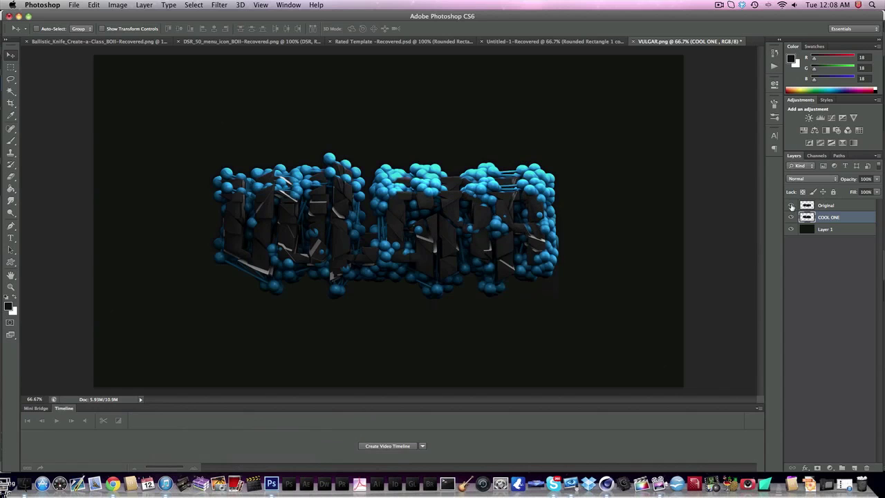
drag(408, 235, 402, 144)
click(839, 208)
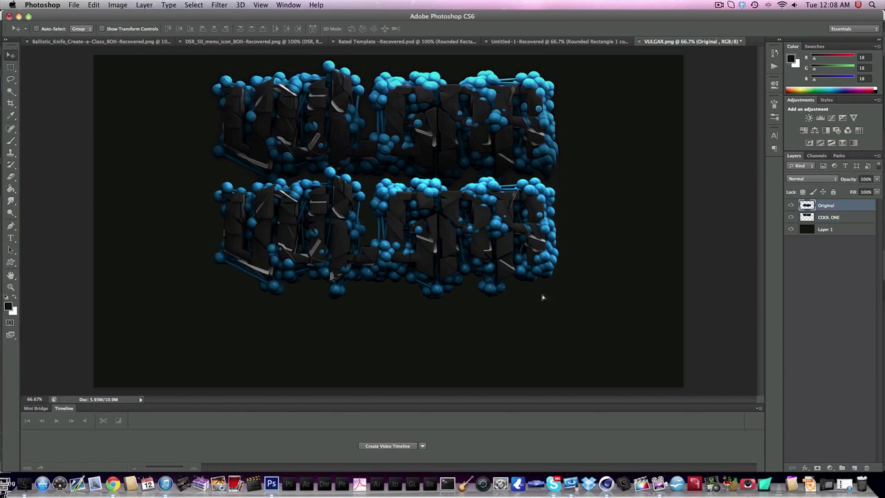
drag(540, 297, 546, 329)
click(833, 217)
drag(552, 121, 547, 144)
Reorder the Original layer beneath COOL ONE, select both layers and move both texts slightly down together
click(827, 208)
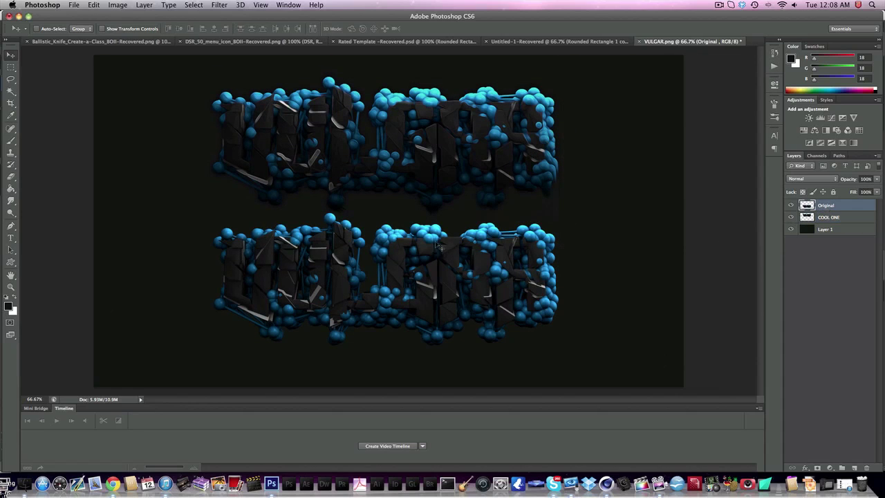
drag(848, 210, 848, 225)
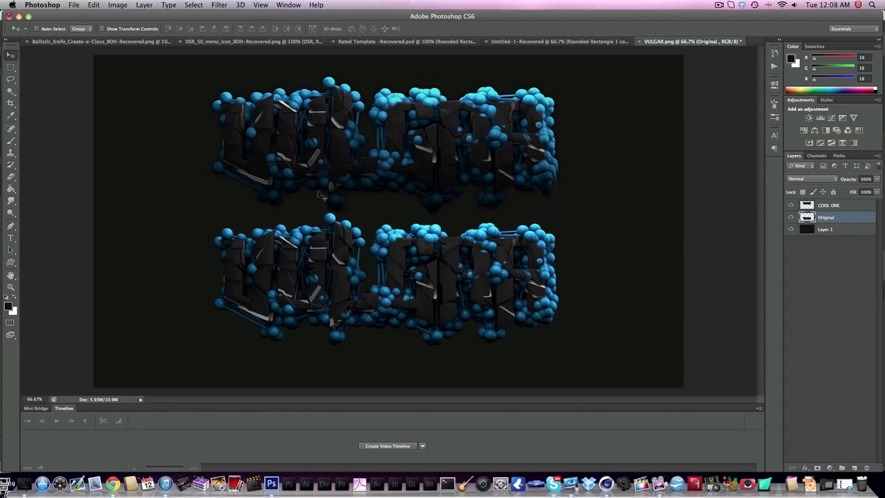
shift+click(815, 206)
drag(500, 162, 501, 169)
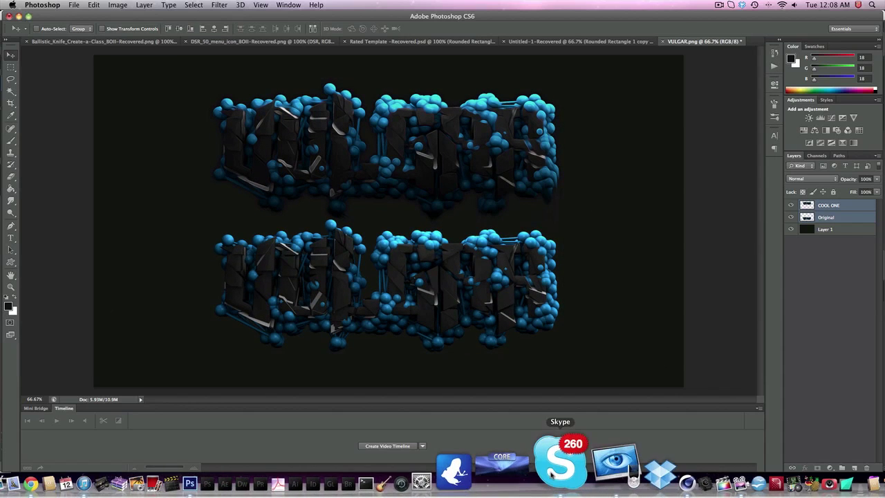